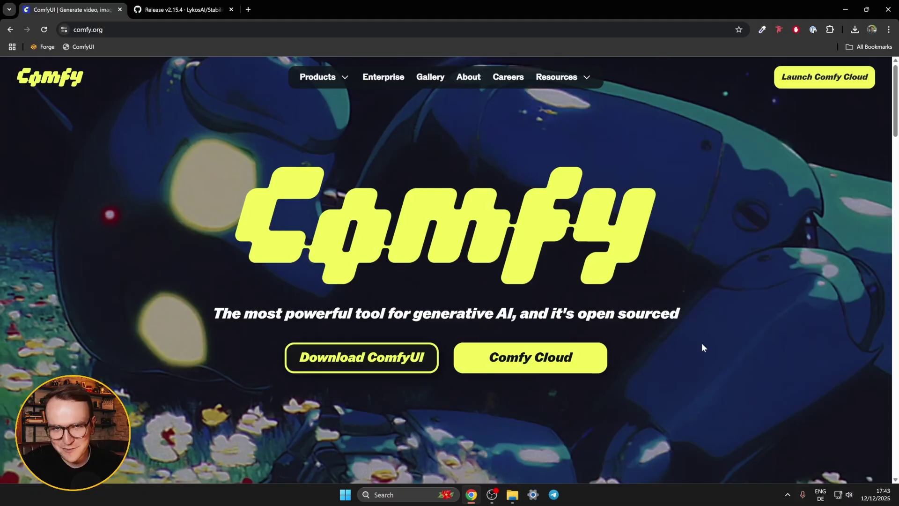
Scroll comfy.org to 'Designed for Control and Creativity' and briefly highlight the 'Full Control with Nodes' heading.
scroll(702, 346, down, 20)
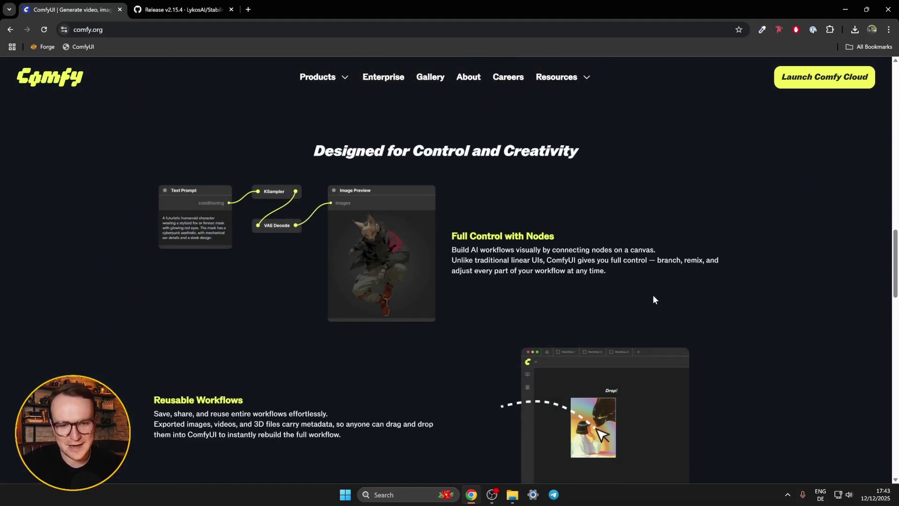
drag(451, 236, 559, 241)
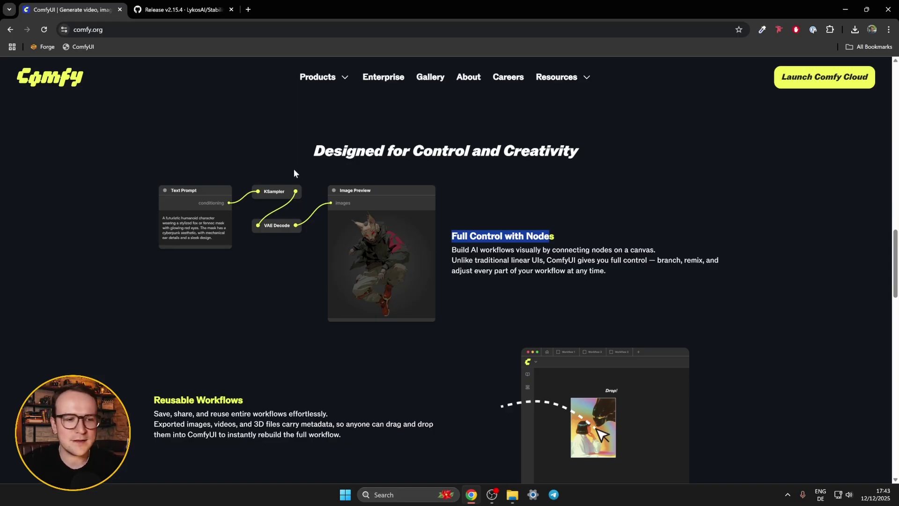
click(272, 157)
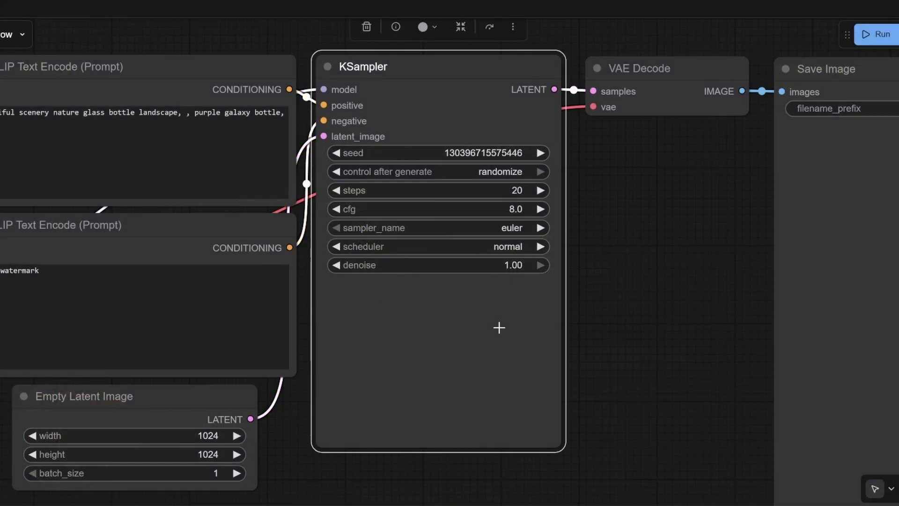
Set the KSampler steps to 10.
click(509, 190)
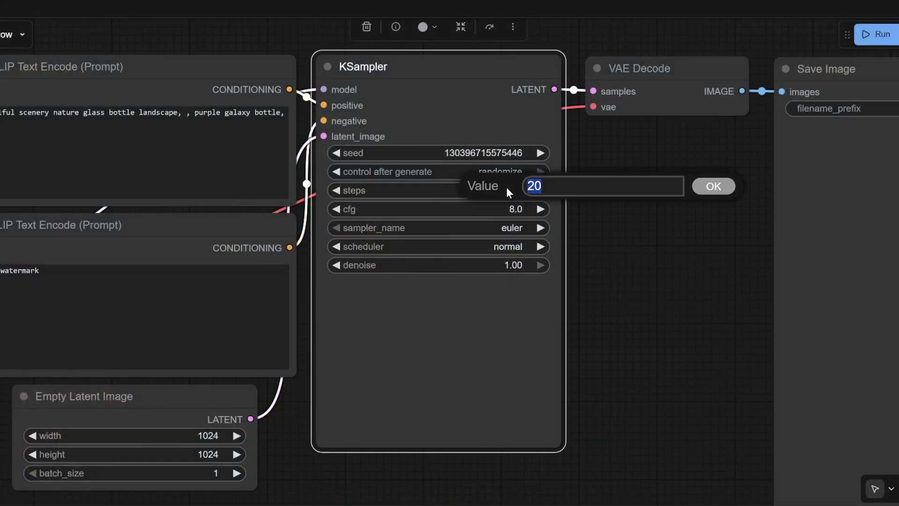
text(10)
key(Return)
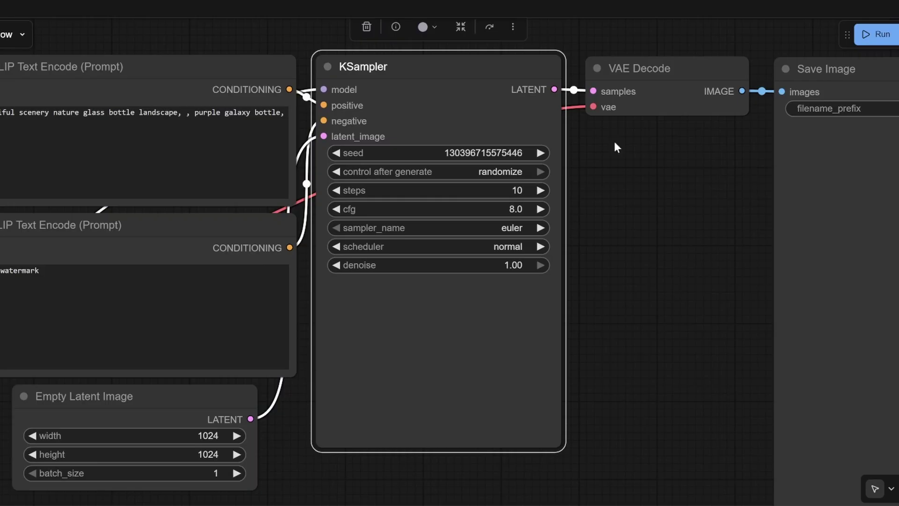
Run the workflow and pan the canvas to view the generated purple galaxy bottle image.
click(875, 34)
scroll(627, 263, down, 5)
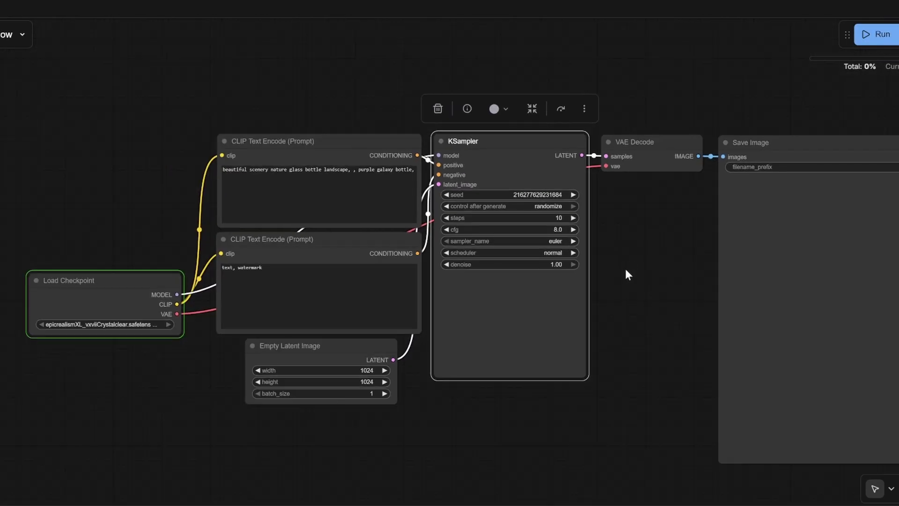
drag(626, 271, 534, 246)
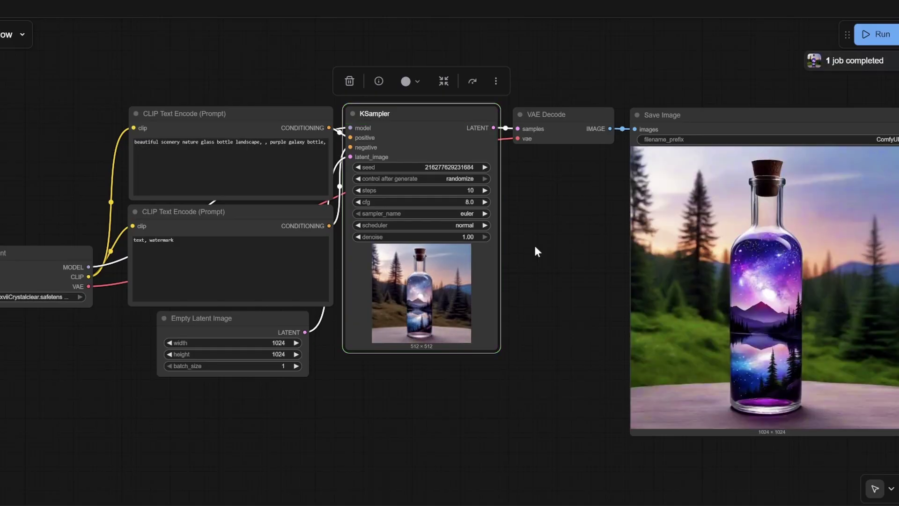
scroll(895, 329, up, 5)
scroll(763, 251, down, 1)
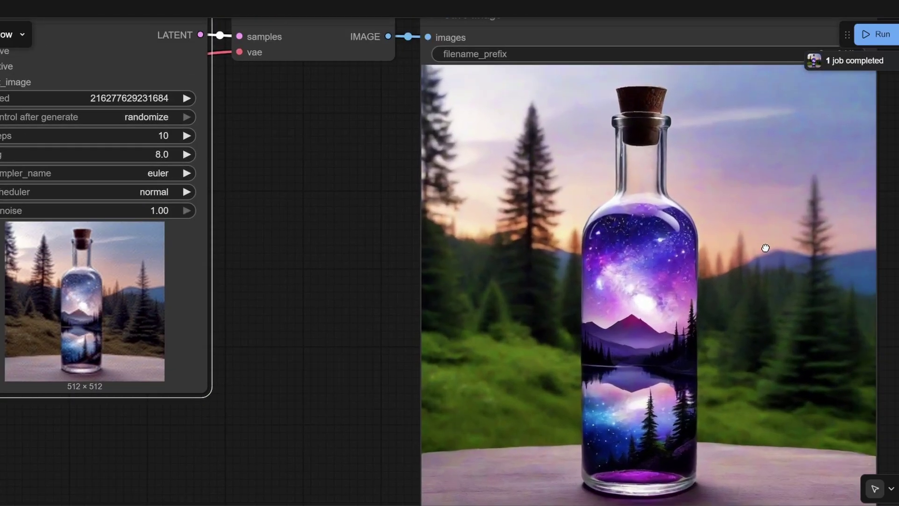
scroll(733, 256, up, 2)
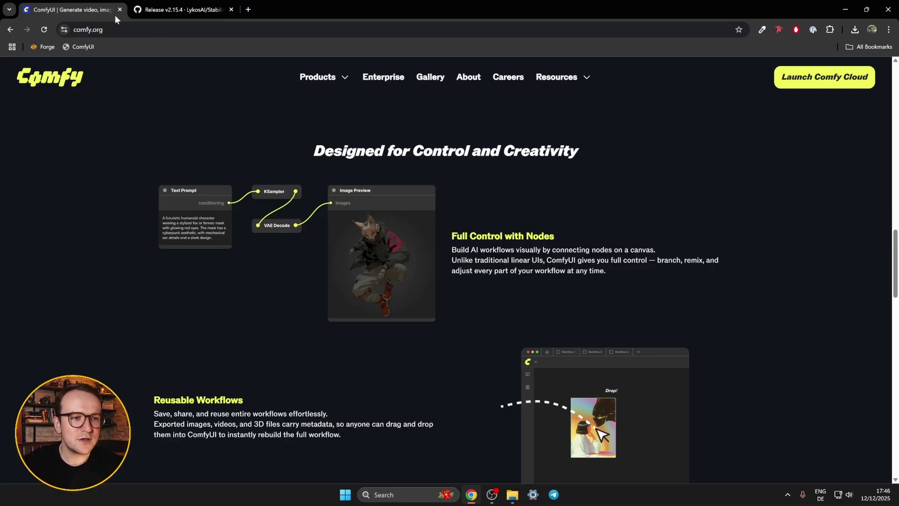
Go to the Local ComfyUI download page from comfy.org's Products menu.
mouse_move(333, 77)
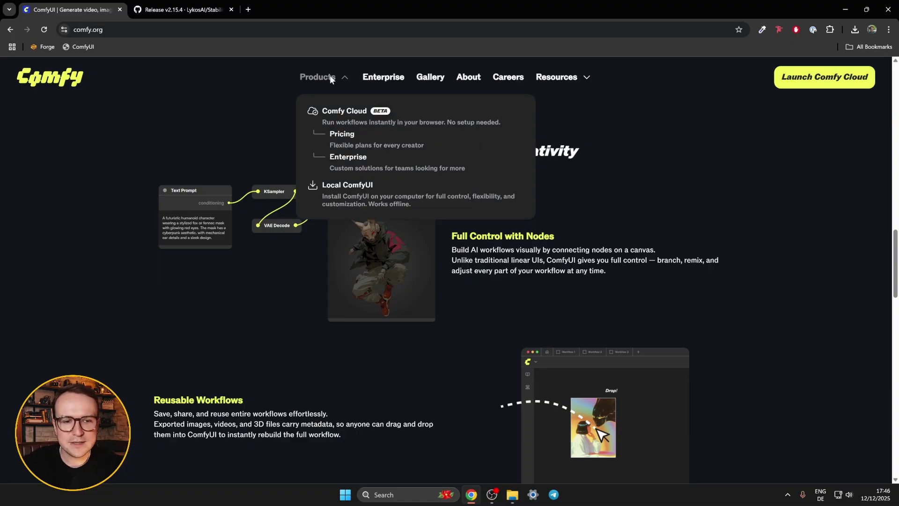
click(340, 195)
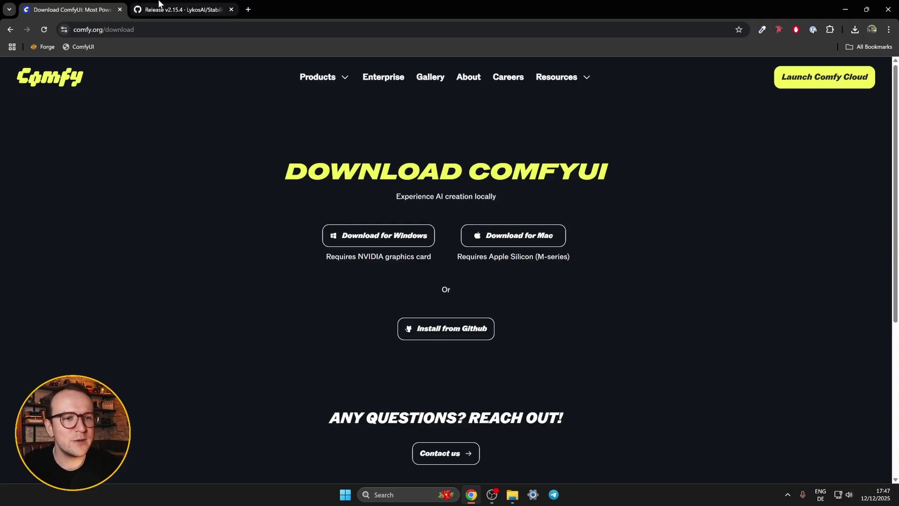
Open the LykosAI/StabilityMatrix repository from the release tab and scroll down to its README.
click(176, 9)
scroll(129, 201, up, 6)
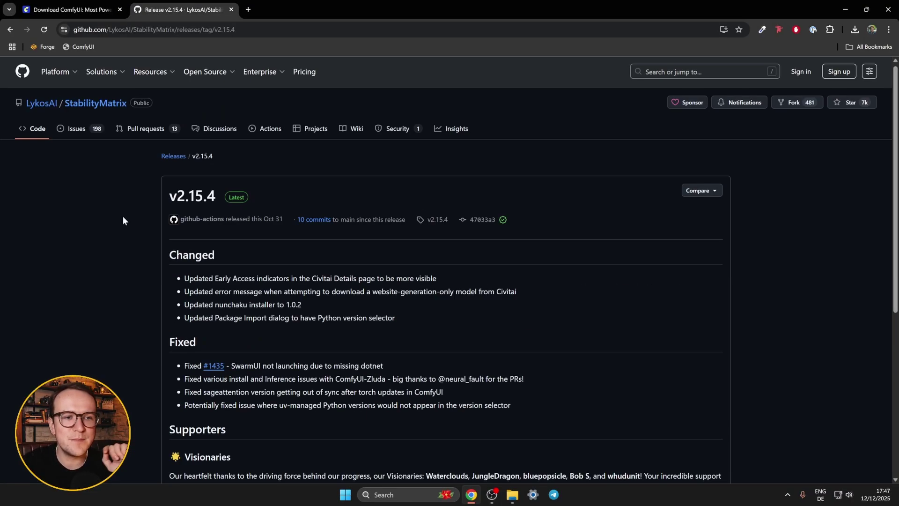
click(103, 114)
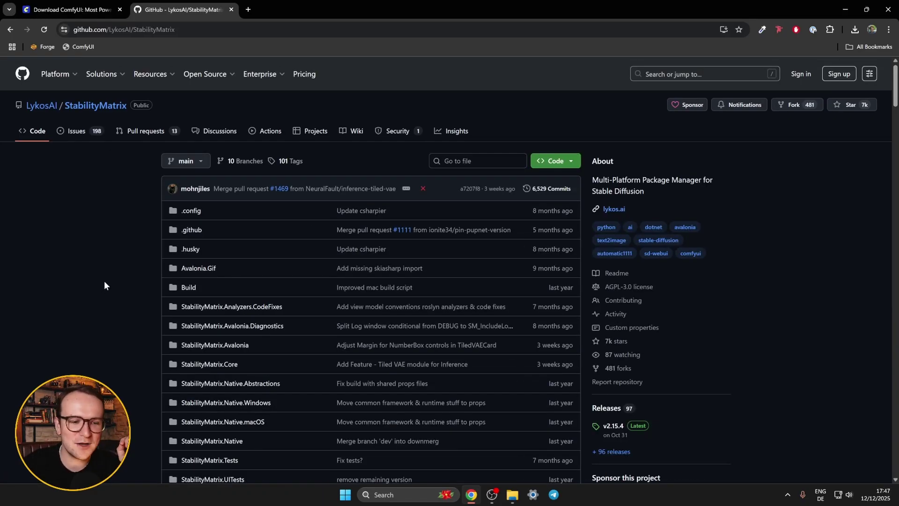
scroll(104, 282, down, 15)
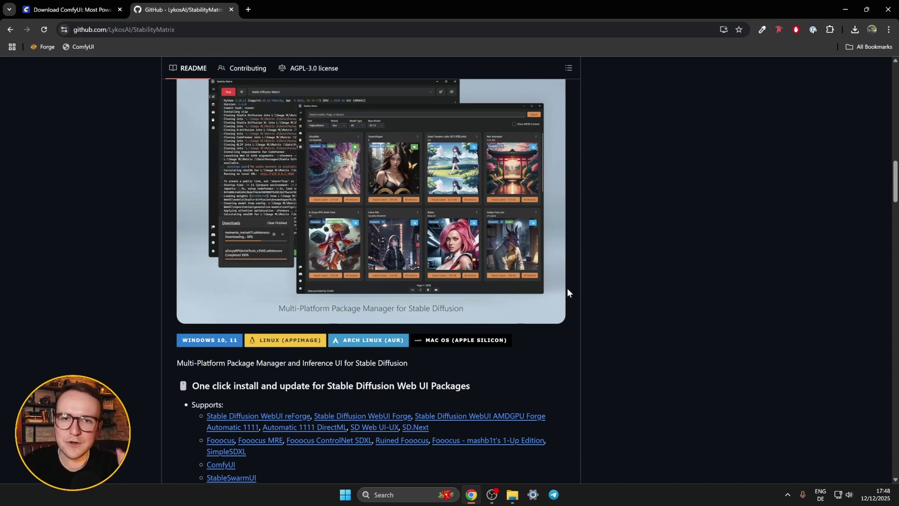
Download StabilityMatrix-win-x64.zip from the v2.15.4 release's Assets.
scroll(593, 286, up, 15)
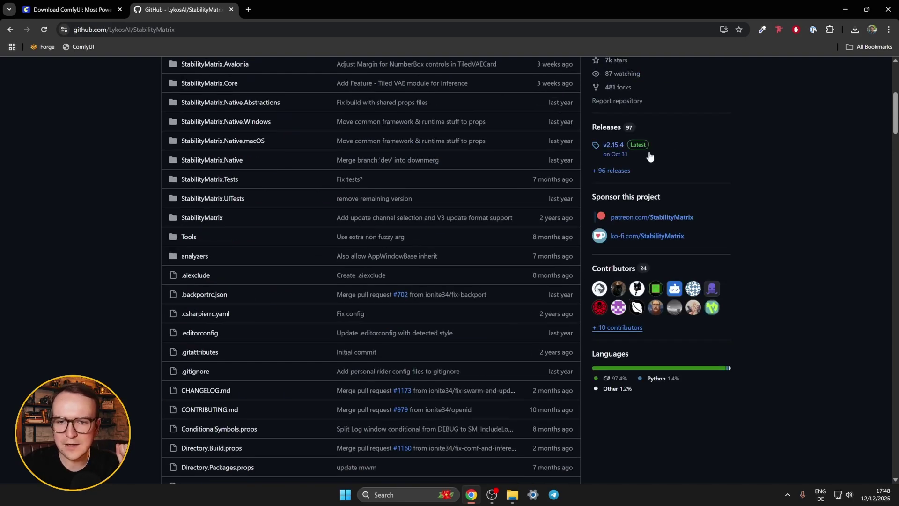
click(614, 149)
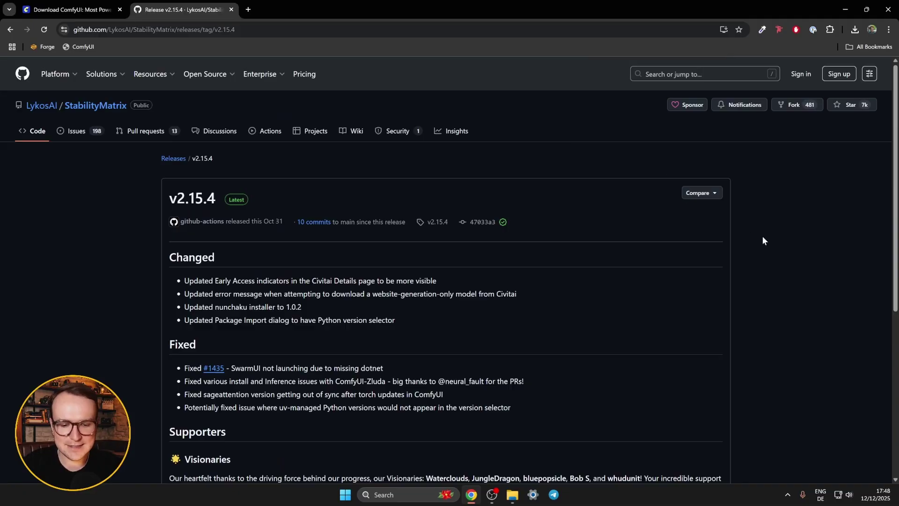
scroll(717, 291, down, 3)
scroll(716, 293, down, 3)
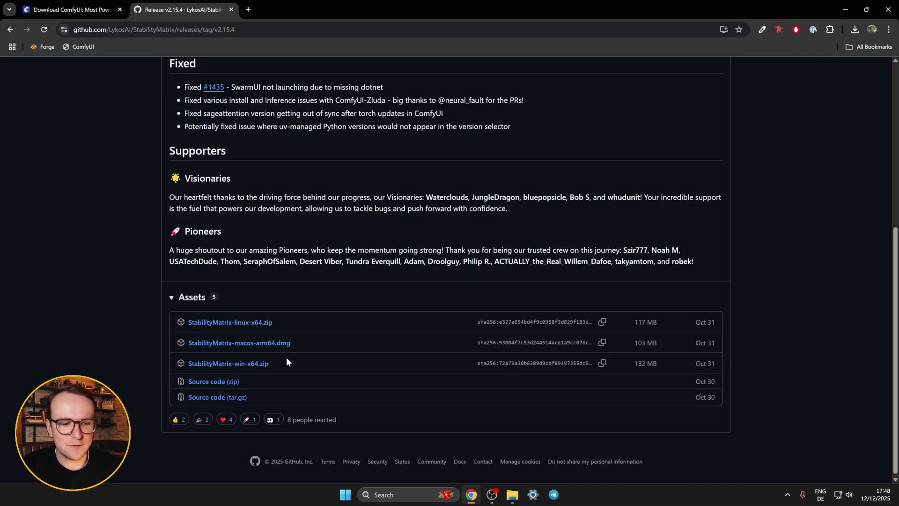
click(254, 363)
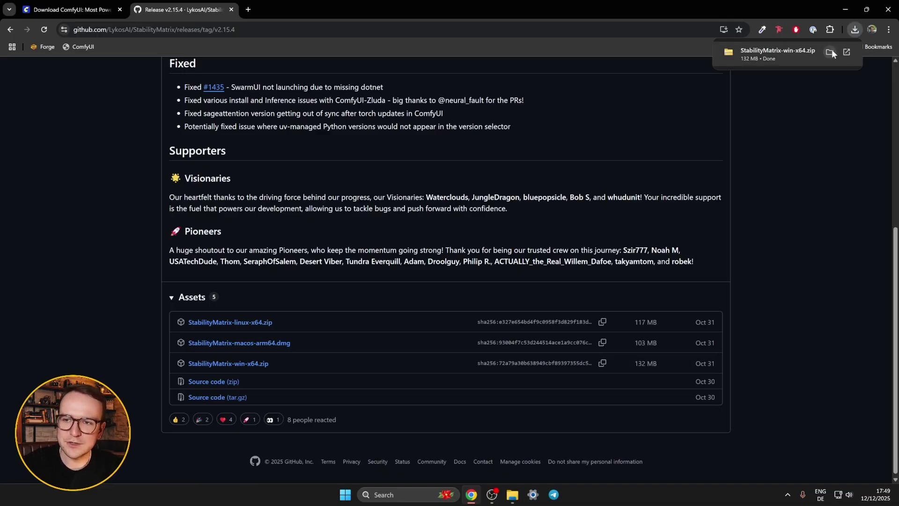
Extract StabilityMatrix-win-x64.zip to the home folder, removing Downloads from the path, and run StabilityMatrix.
click(828, 52)
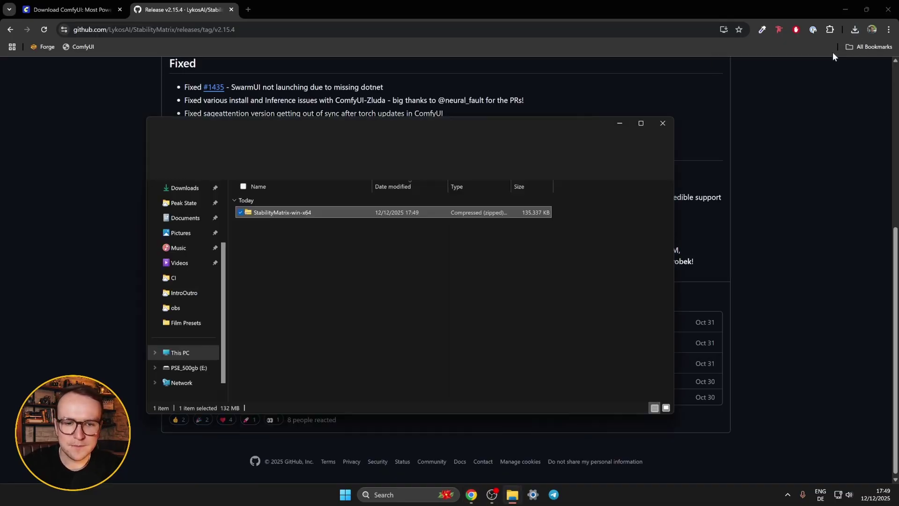
right_click(308, 209)
click(365, 296)
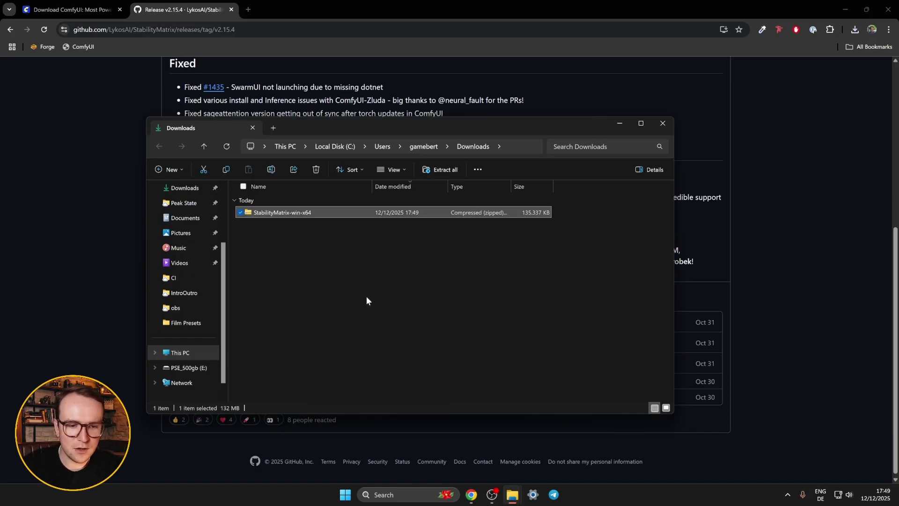
click(392, 203)
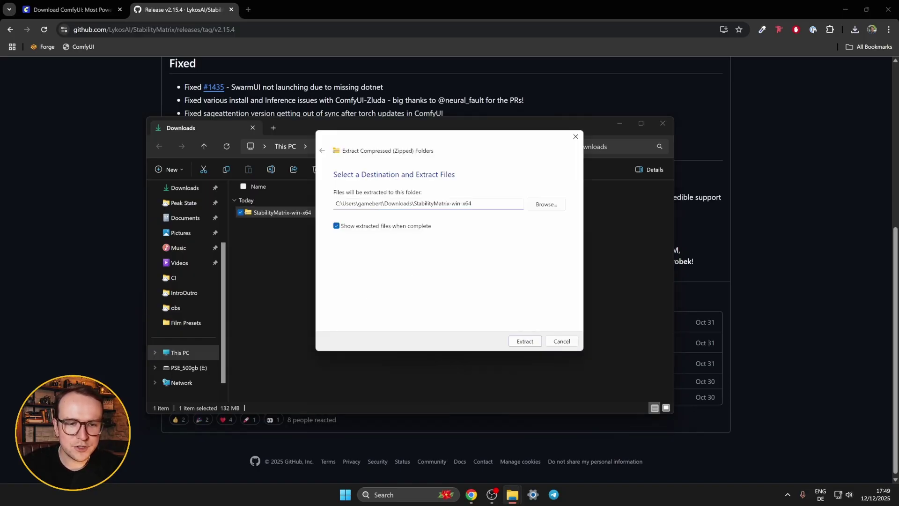
drag(382, 203, 474, 205)
key(BackSpace)
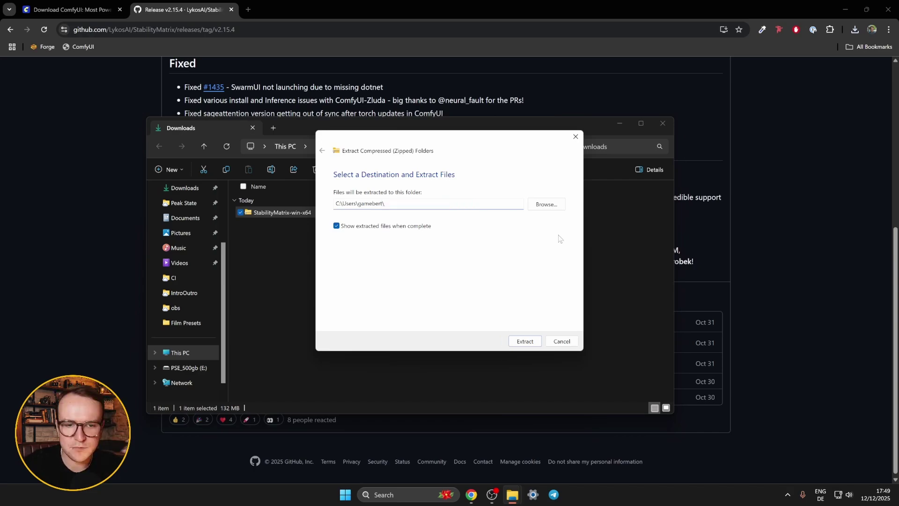
click(533, 343)
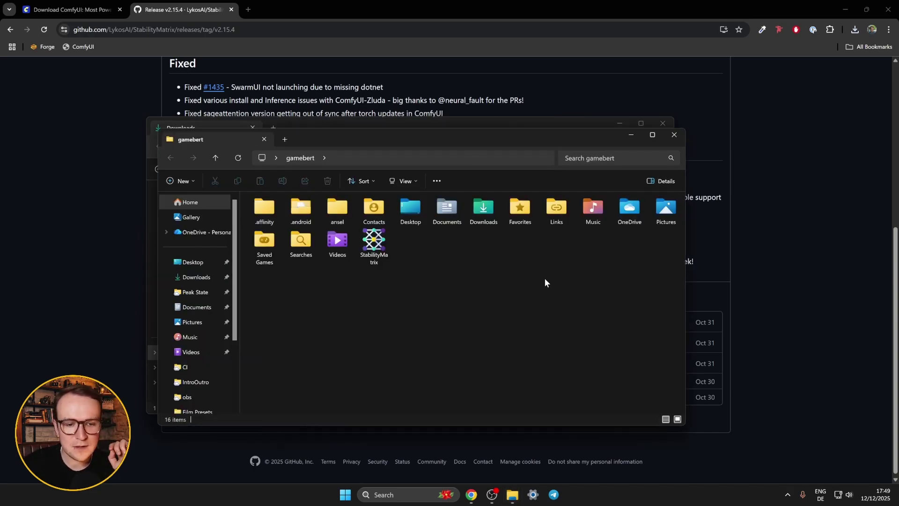
click(375, 241)
double_click(376, 242)
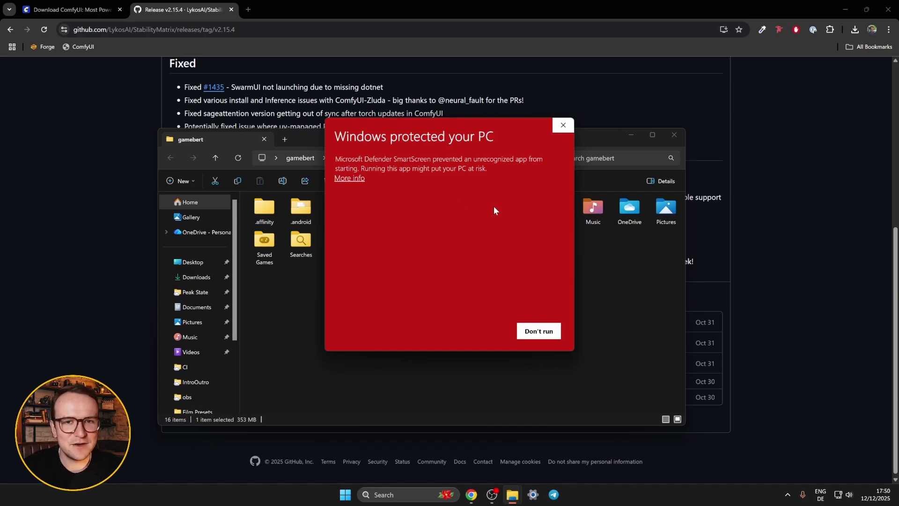
Choose More info, then Run anyway on the SmartScreen warning.
click(350, 178)
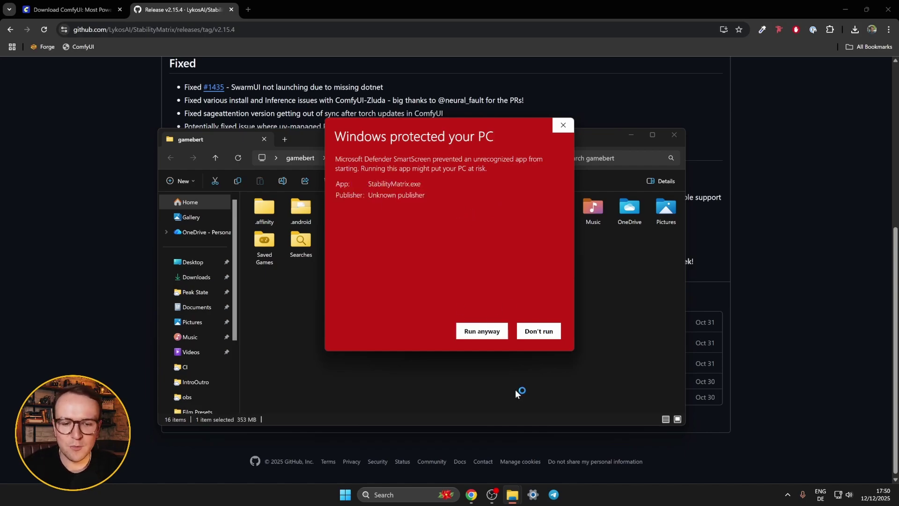
click(488, 332)
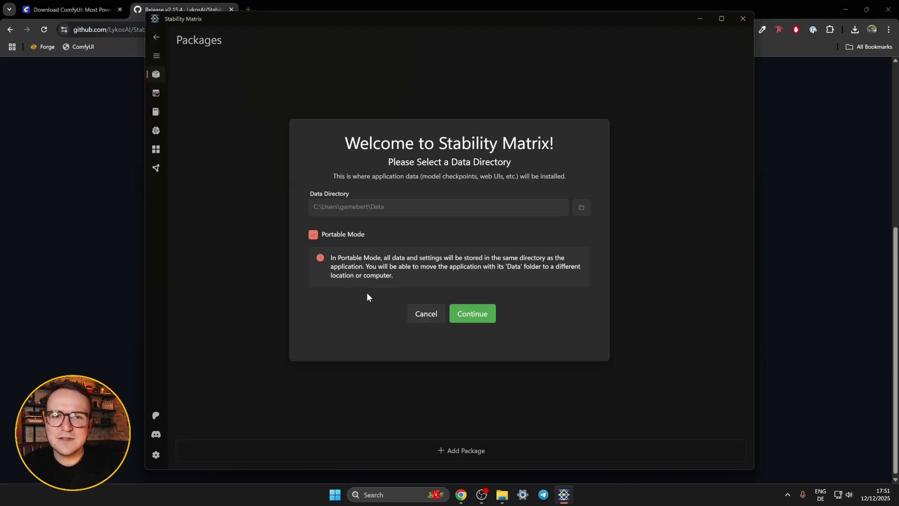
Continue with the portable data directory and choose Share Analytics.
click(478, 318)
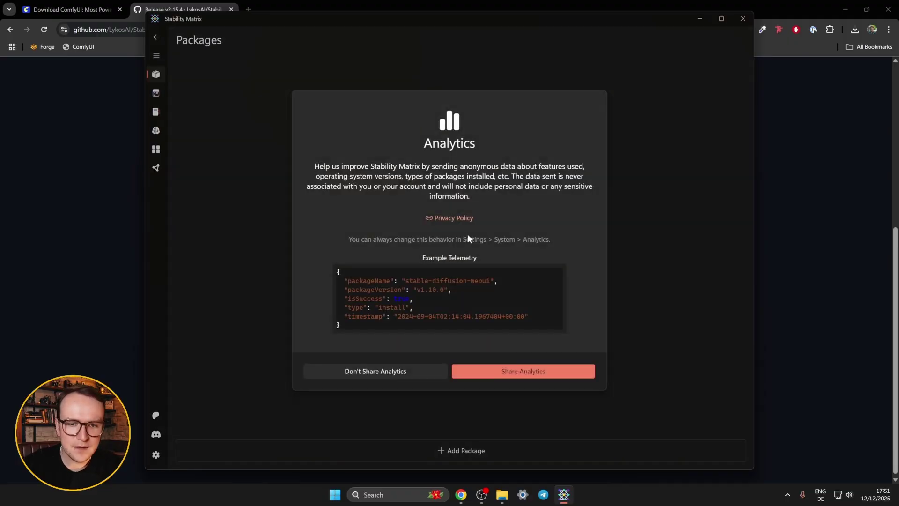
click(527, 374)
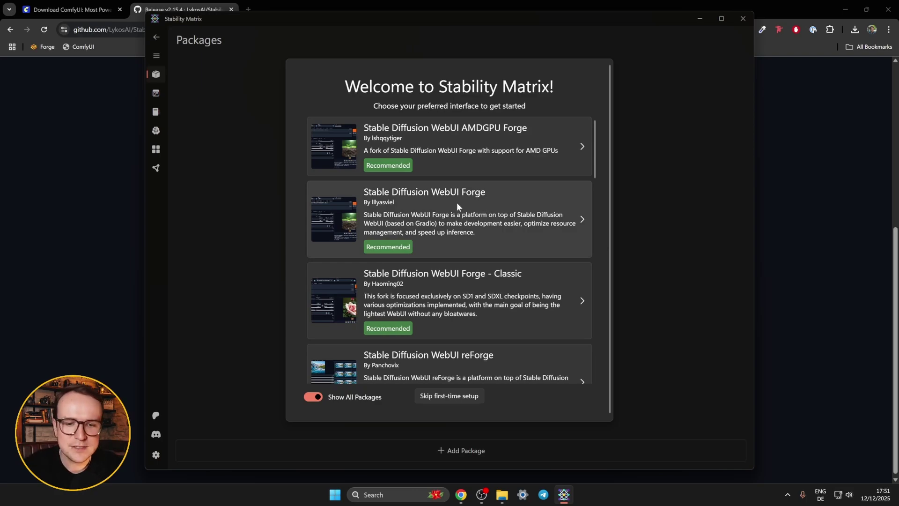
Choose ComfyUI as the package and tick epiCRealism XL among the recommended models.
scroll(499, 224, down, 5)
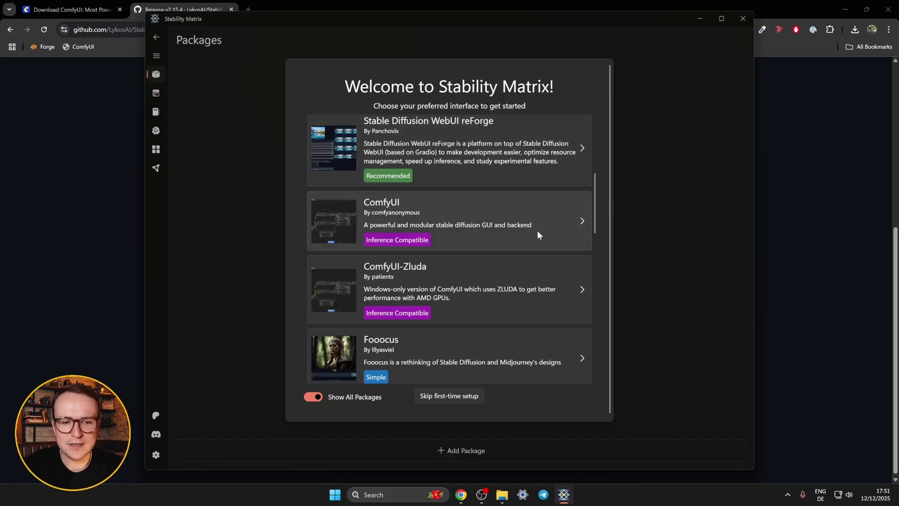
click(490, 219)
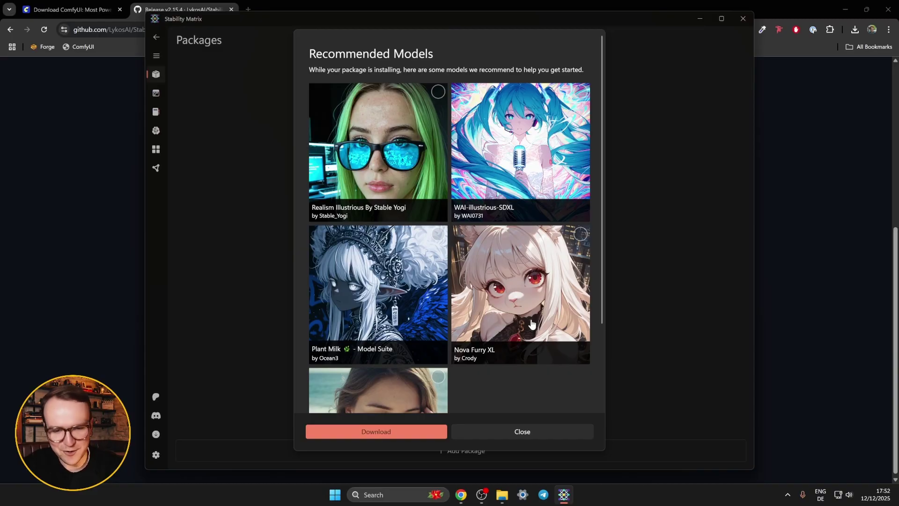
scroll(532, 384, down, 3)
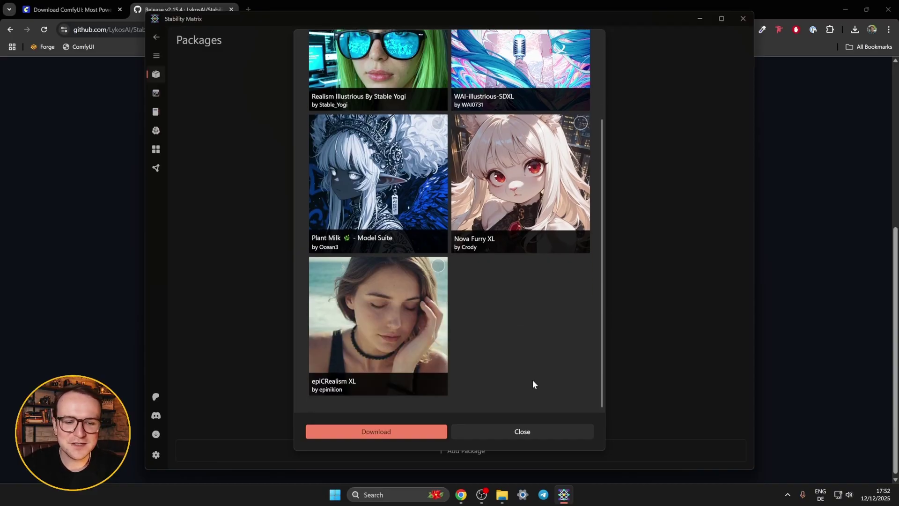
click(438, 266)
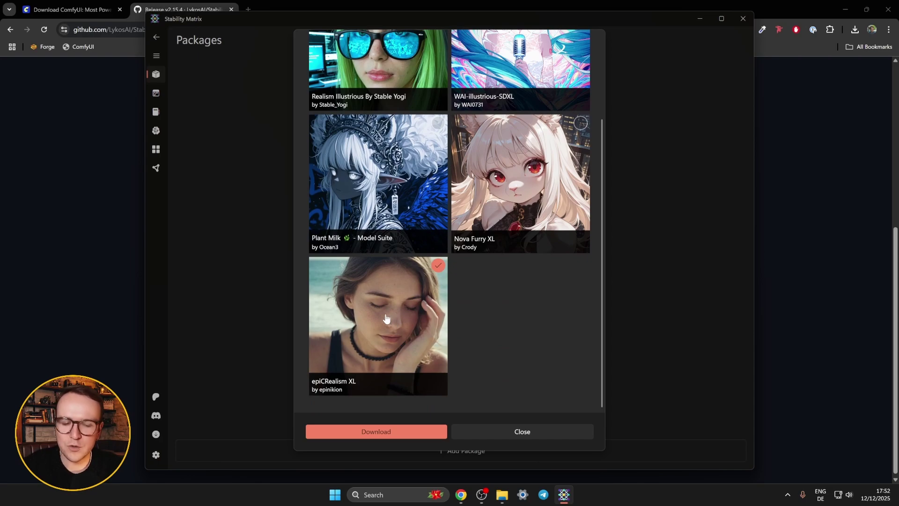
Start the download, turn off Auto-Scroll to End, and follow the install log to completion.
click(376, 431)
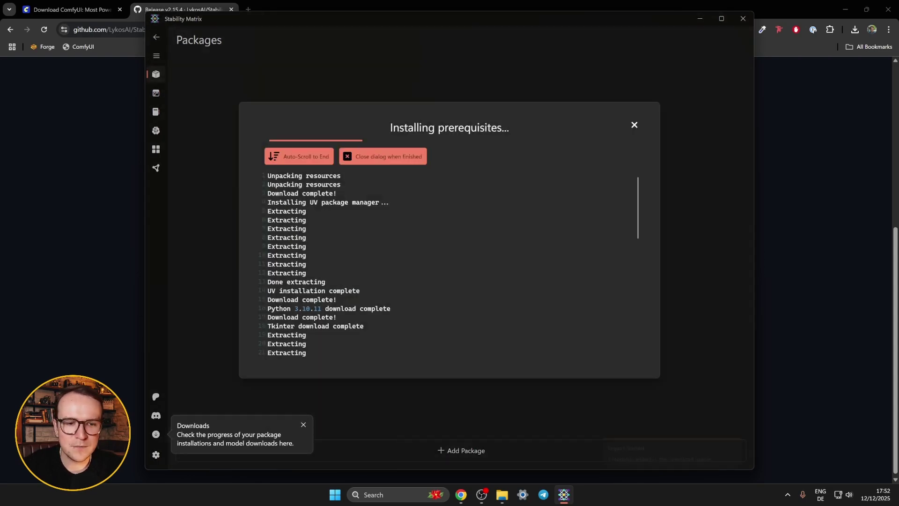
click(302, 156)
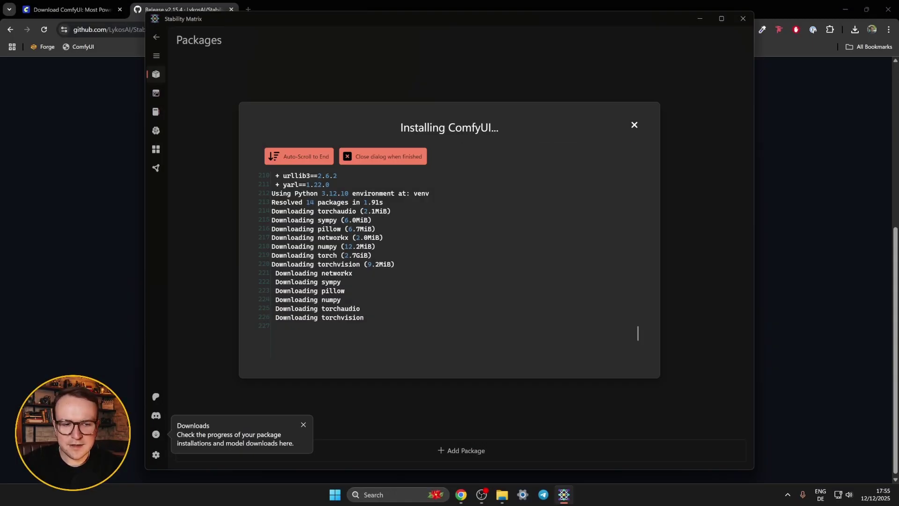
drag(272, 255, 371, 255)
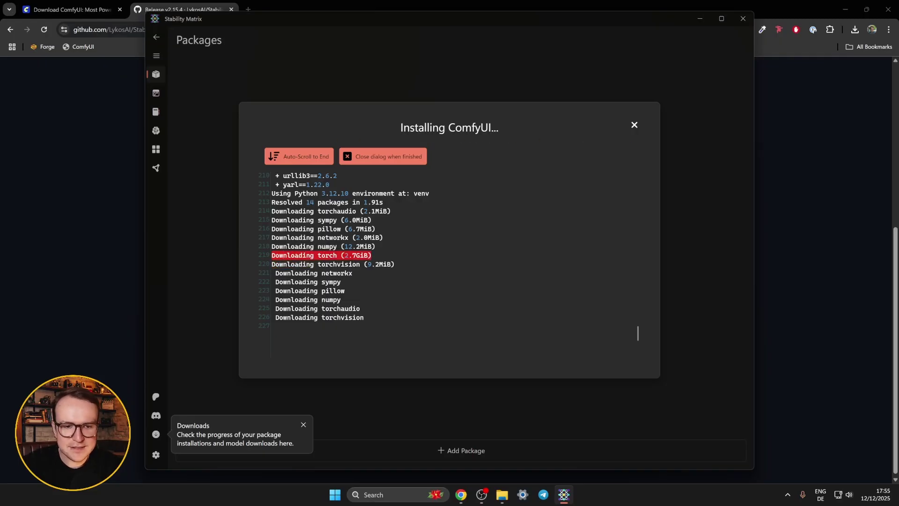
click(371, 255)
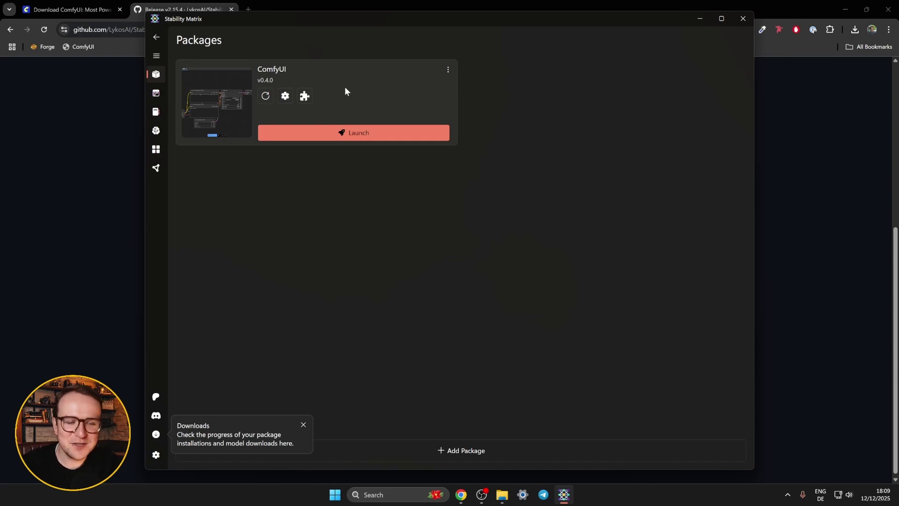
Open the ComfyUI install folder in Explorer, look inside custom_nodes, then close the window.
click(448, 69)
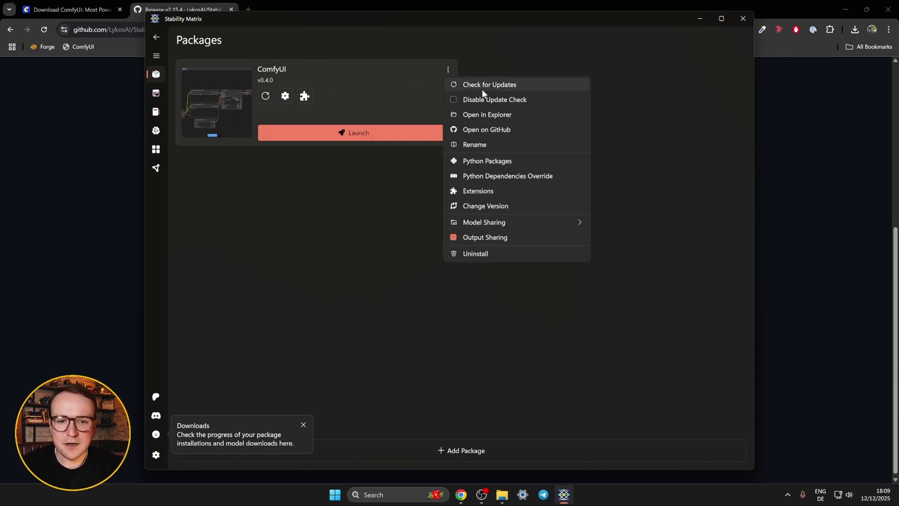
click(486, 115)
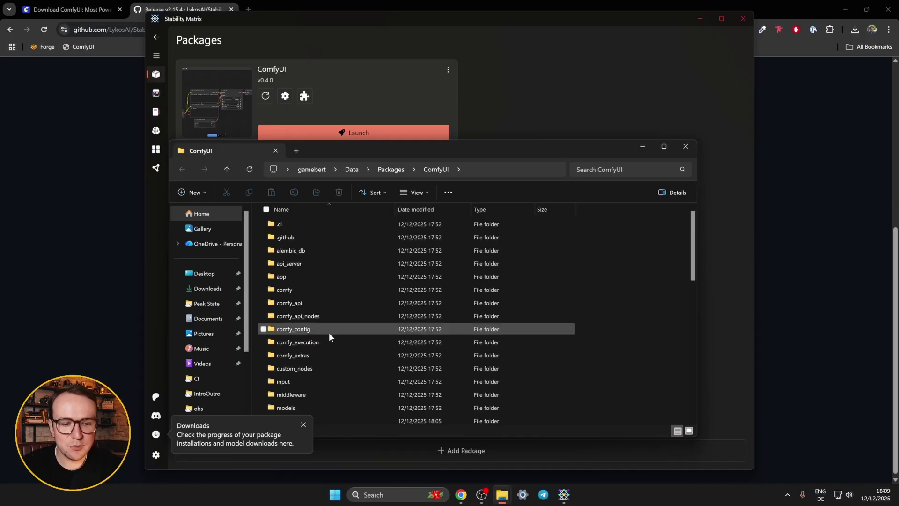
double_click(349, 370)
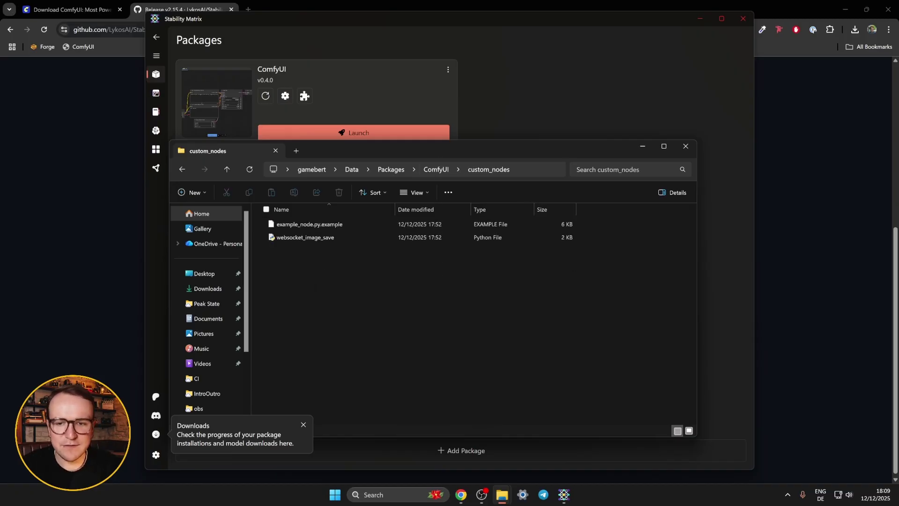
click(684, 147)
Browse ComfyUI's Change Version release and Python lists, leaving v0.4.0 and Python 3.12.10 selected.
click(448, 69)
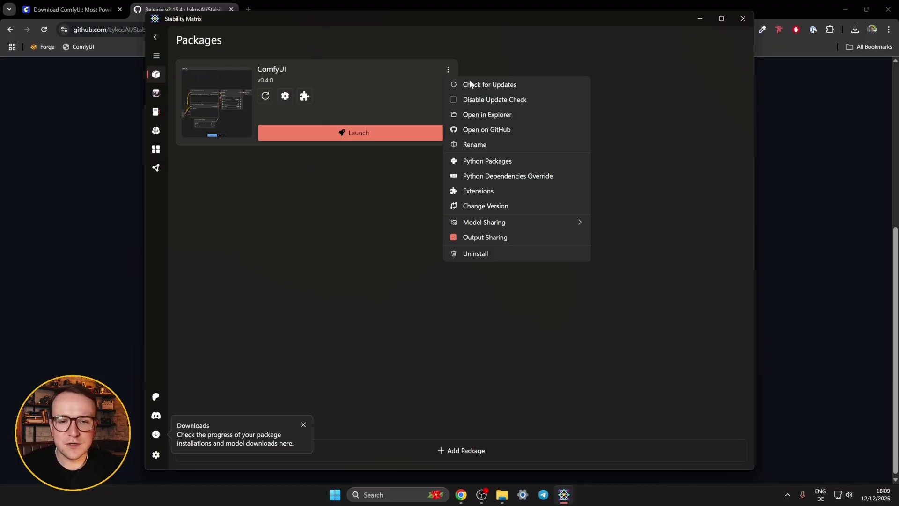
click(495, 206)
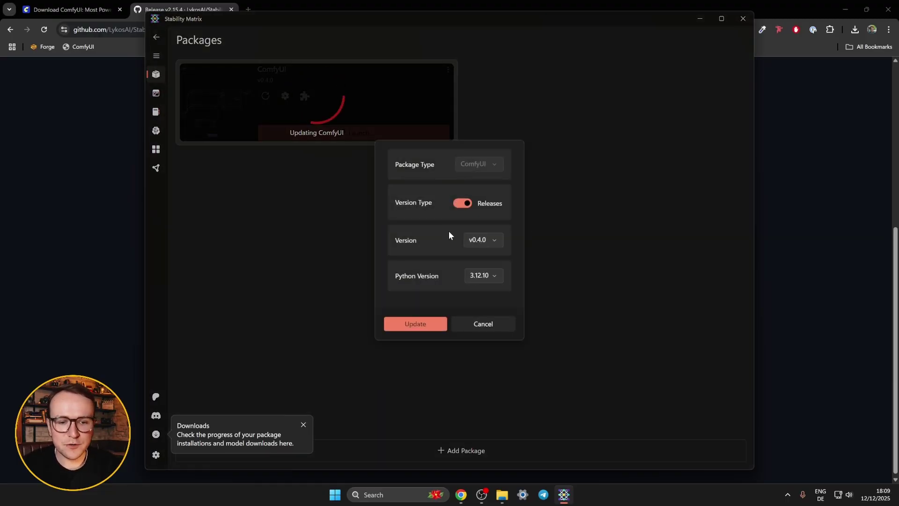
click(490, 239)
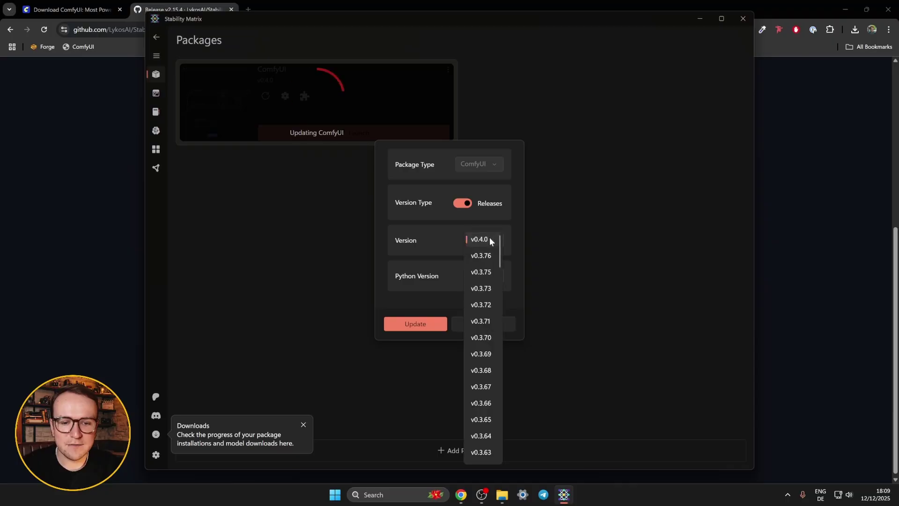
scroll(487, 391, down, 5)
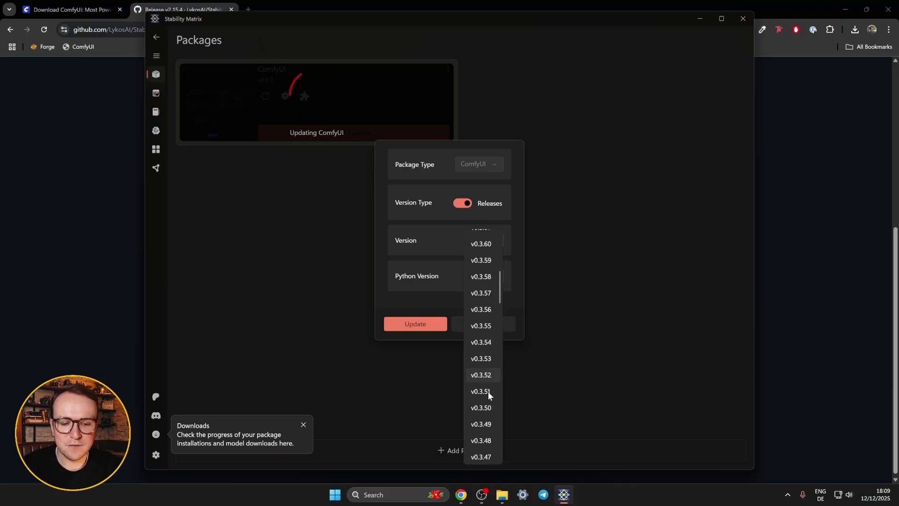
scroll(487, 391, down, 7)
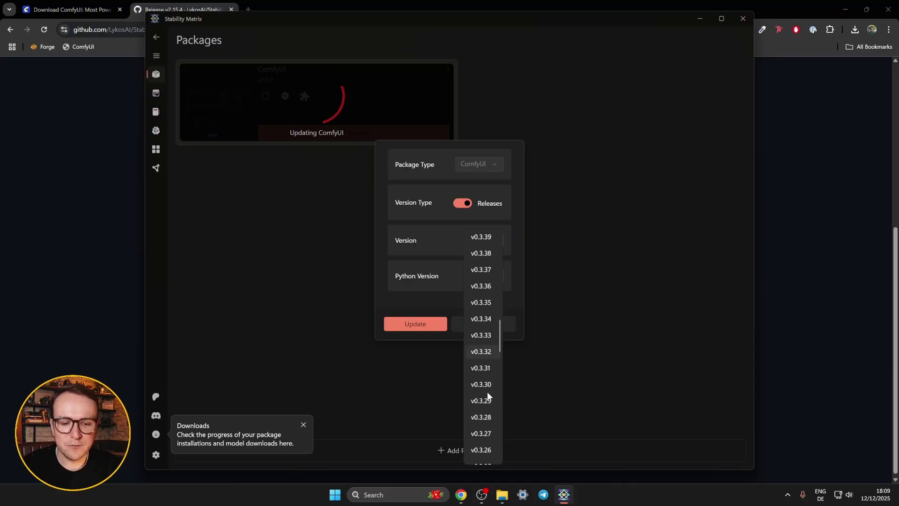
click(429, 241)
click(487, 272)
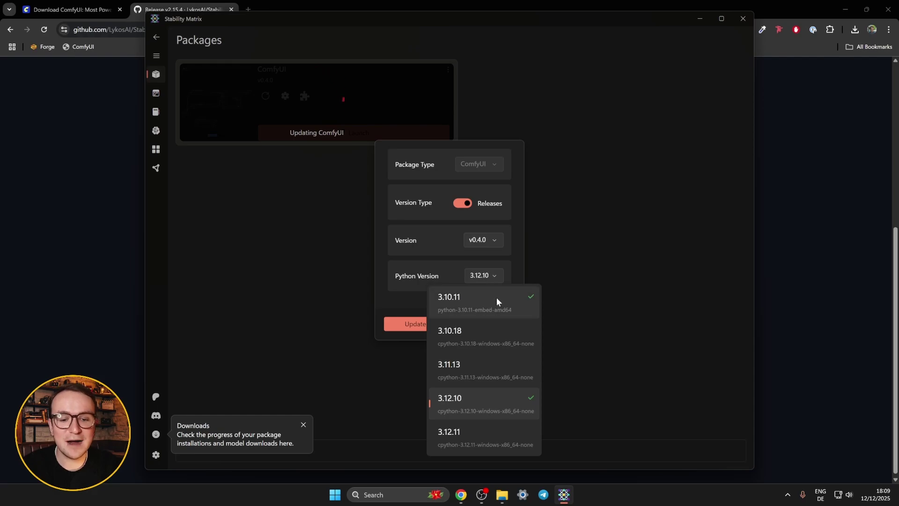
click(424, 244)
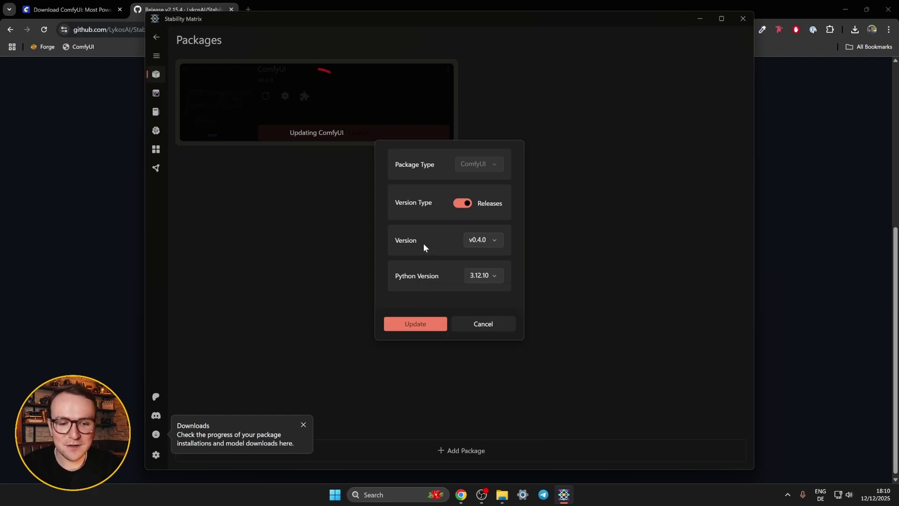
Cancel the version change and scroll through ComfyUI's Launch Options, such as VRAM, preview method and auto-launch.
click(485, 325)
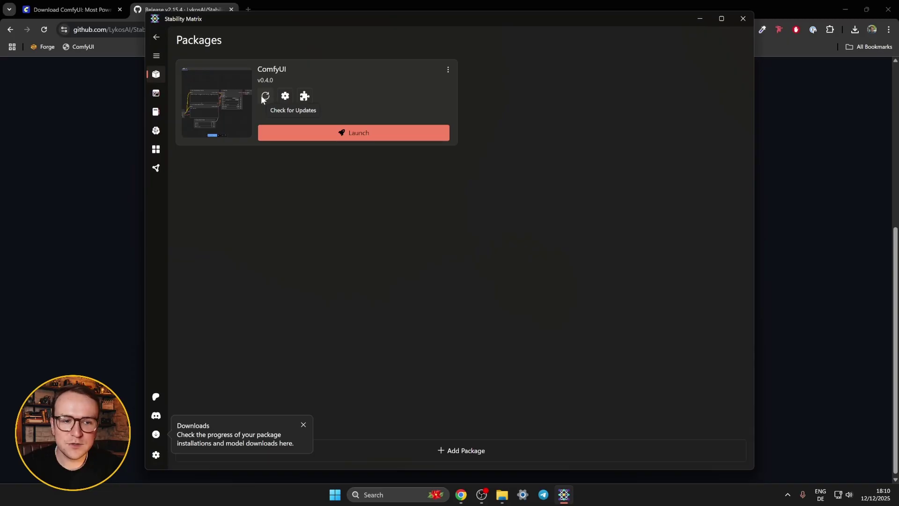
click(286, 95)
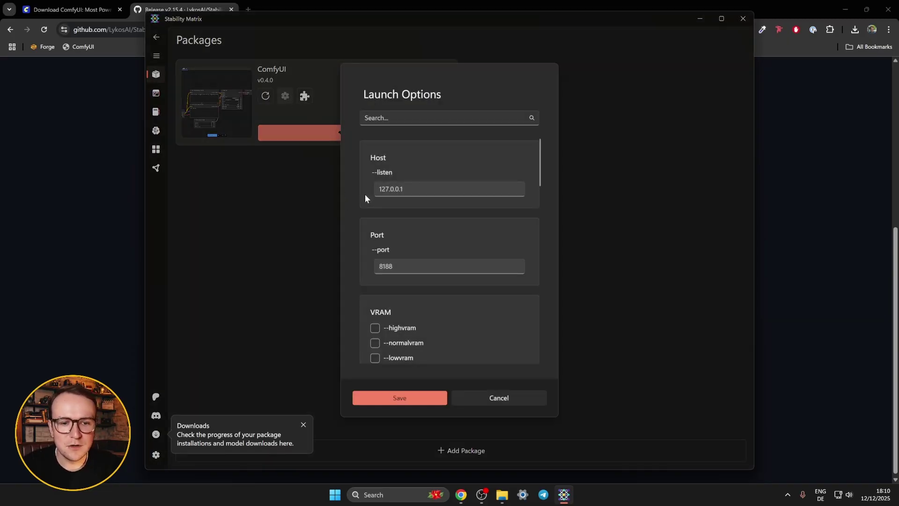
scroll(365, 198, down, 1)
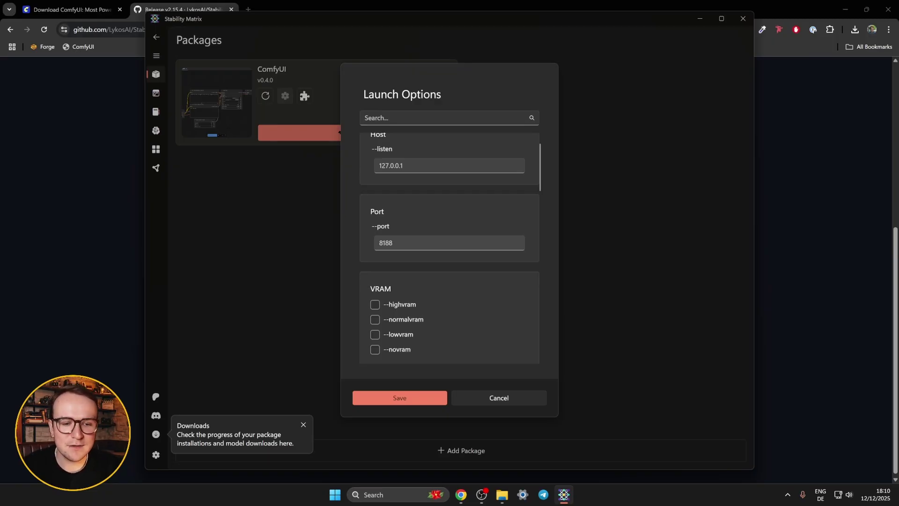
scroll(361, 252, down, 5)
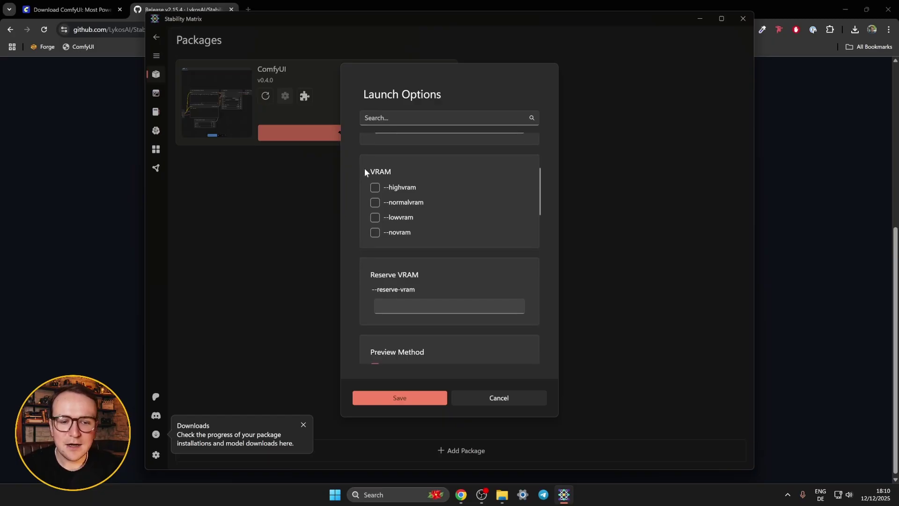
scroll(368, 271, down, 4)
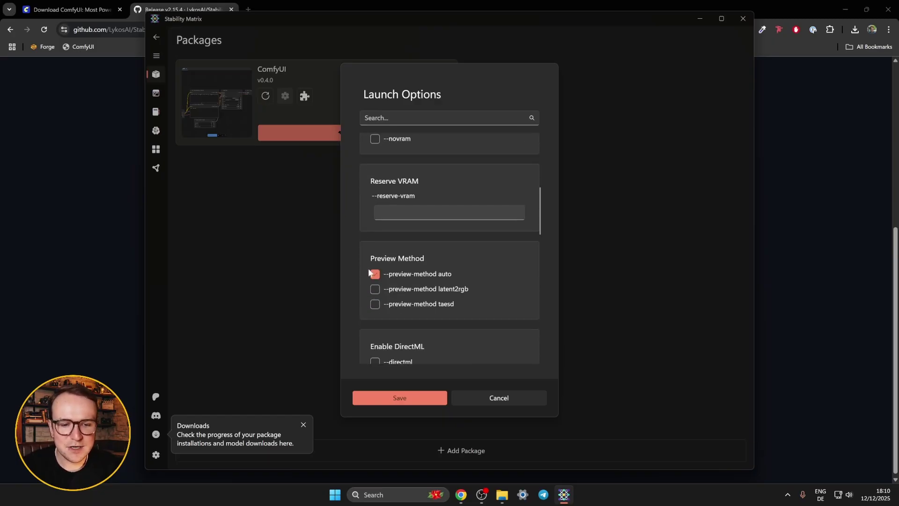
scroll(365, 271, down, 9)
scroll(365, 268, down, 2)
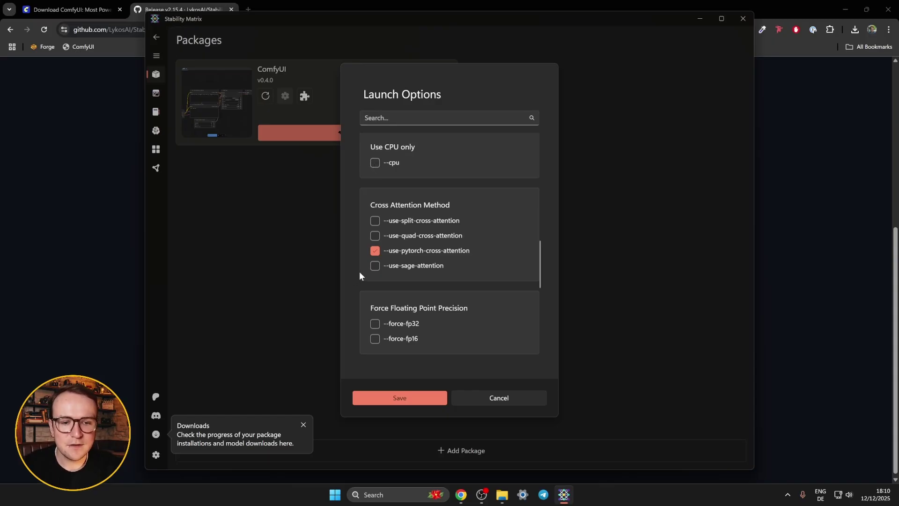
scroll(364, 269, down, 2)
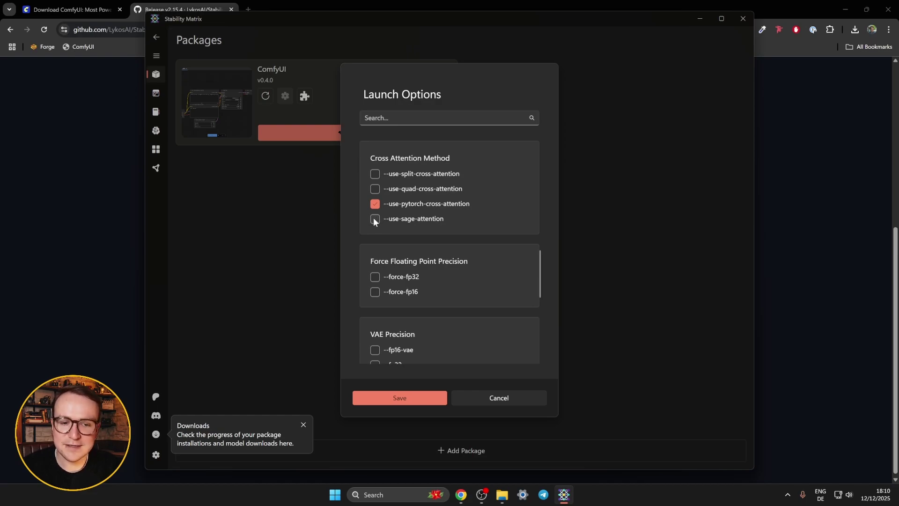
scroll(362, 233, down, 5)
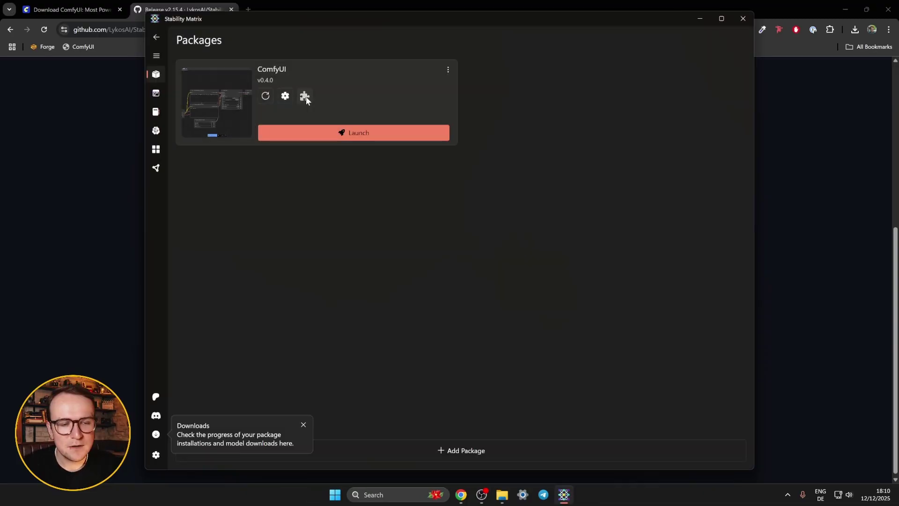
Scroll through ComfyUI's Available Extensions list, then close it without installing anything.
click(306, 96)
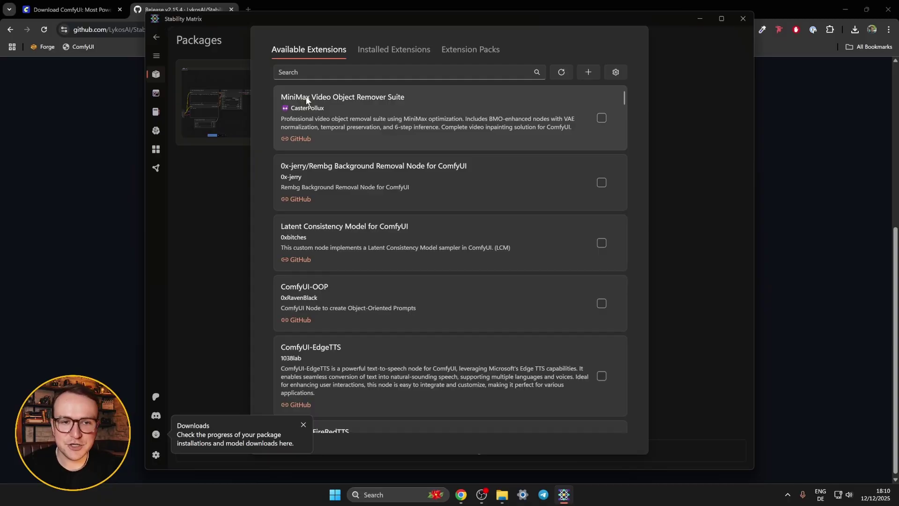
scroll(482, 290, down, 3)
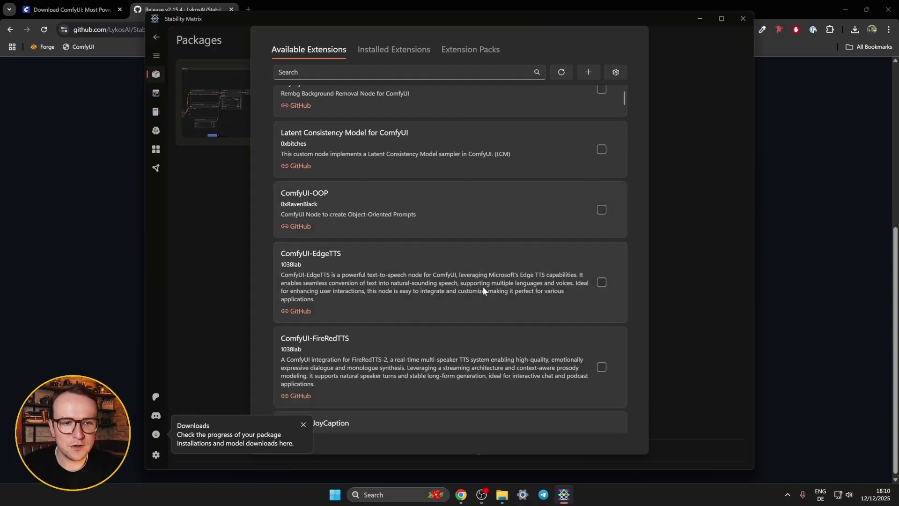
scroll(483, 290, down, 10)
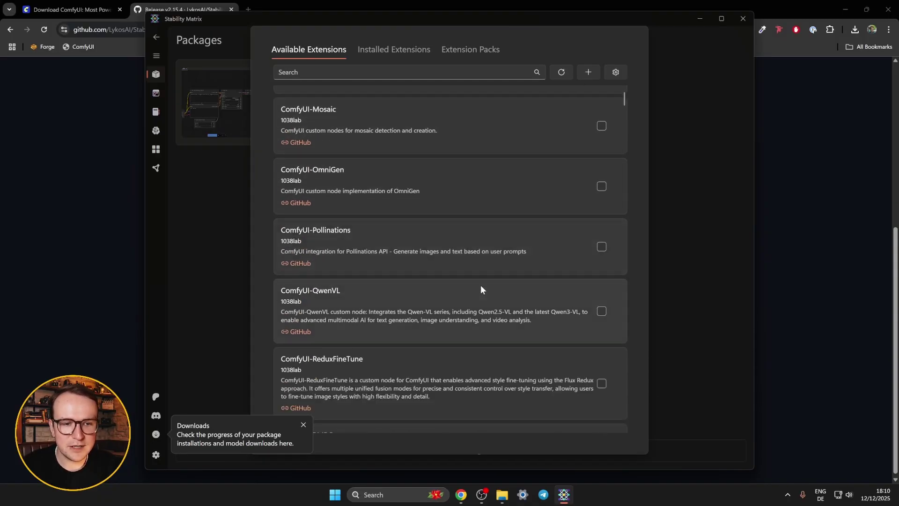
scroll(480, 285, down, 5)
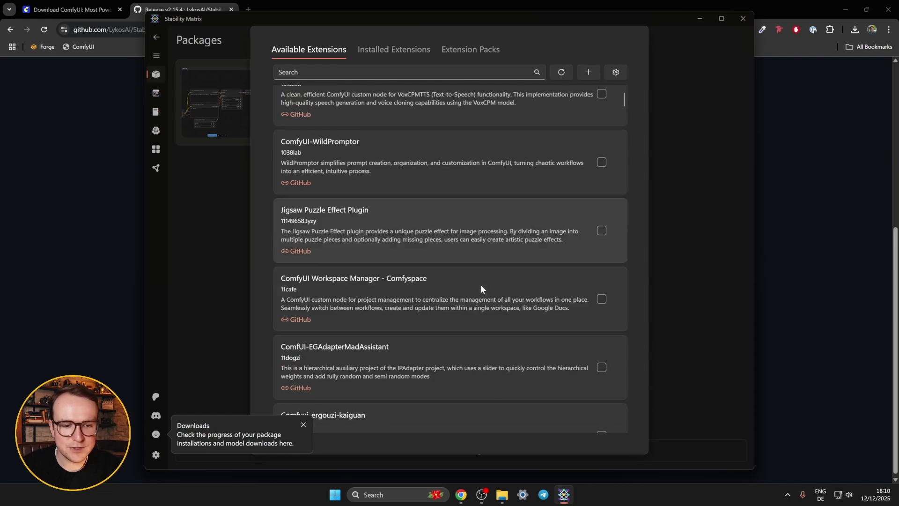
key(Escape)
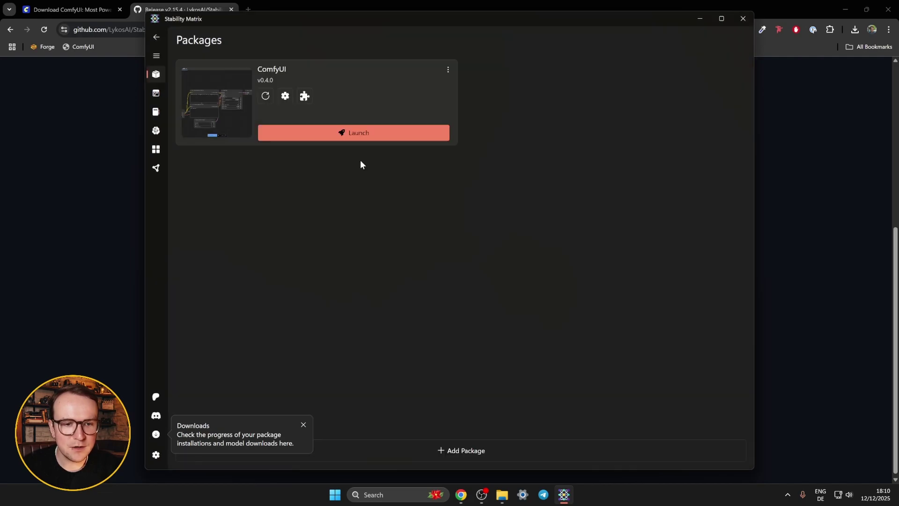
Launch ComfyUI so it opens in Chrome at 127.0.0.1:8188.
click(358, 133)
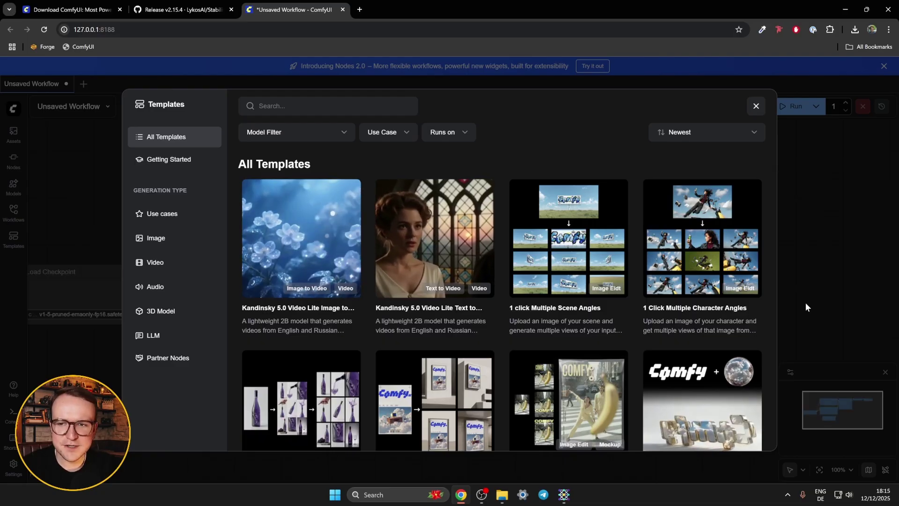
Close the Templates gallery, pan the graph, and inspect the Load Checkpoint node's v1-5-pruned-emaonly-fp16 model.
click(757, 106)
drag(473, 327, 526, 352)
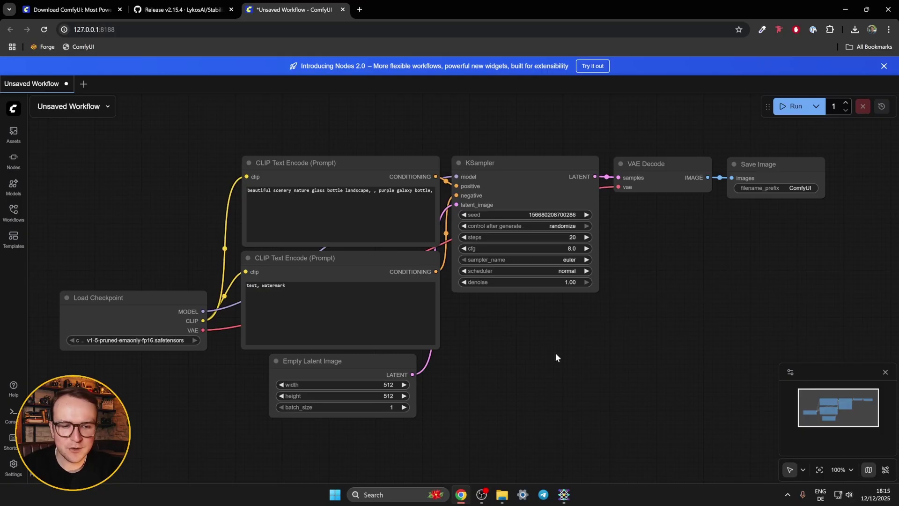
click(134, 341)
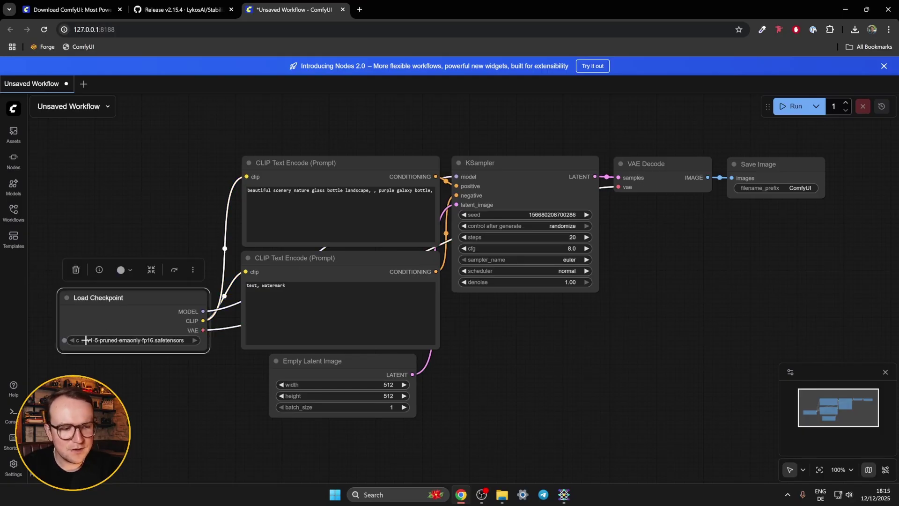
Select epicrealismXL_vxviiCrystalclear.safetensors and set the Empty Latent Image to 1024 × 1024.
click(140, 342)
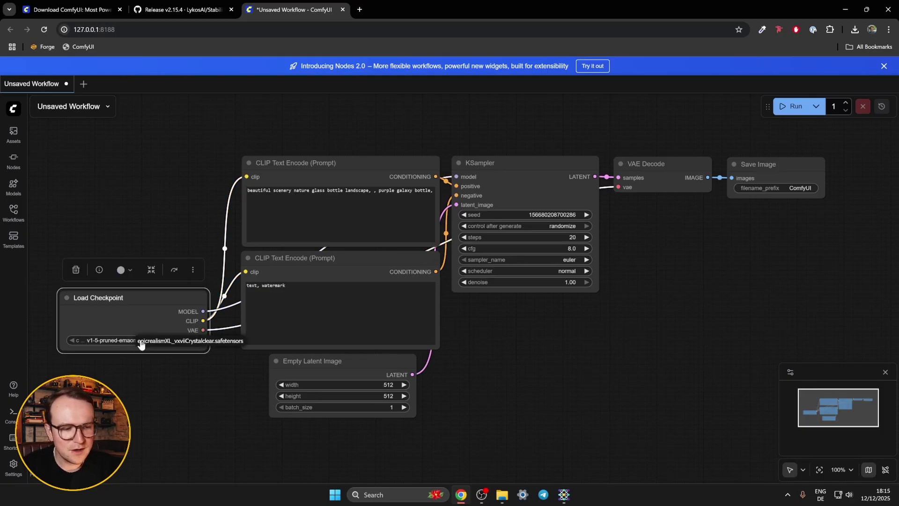
click(181, 343)
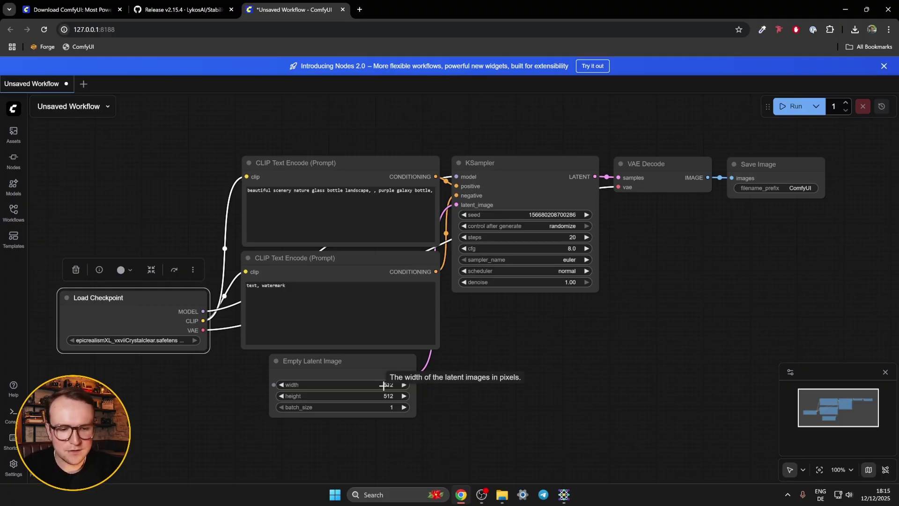
click(384, 385)
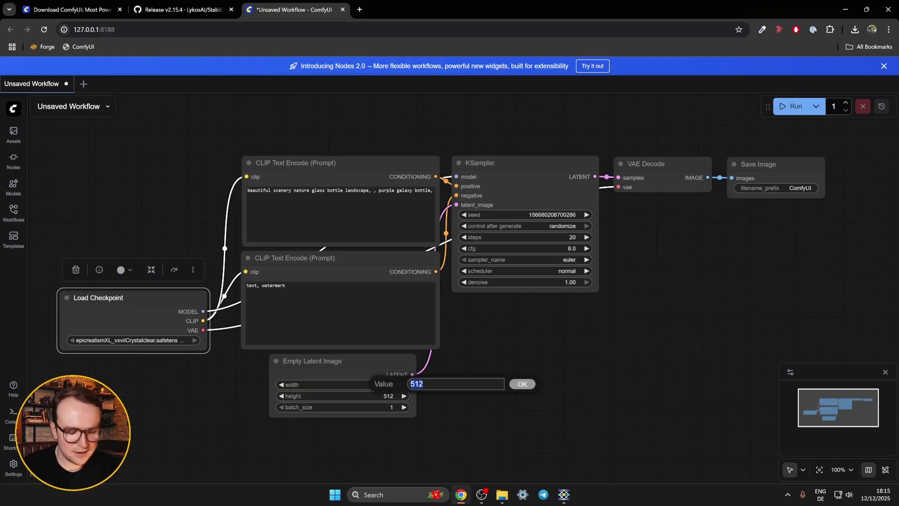
text(1024)
key(Return)
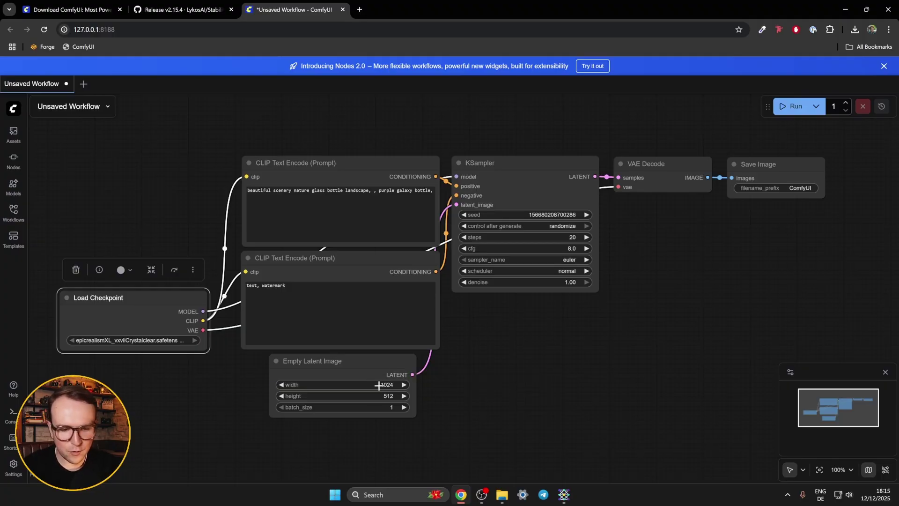
click(377, 395)
text(1)
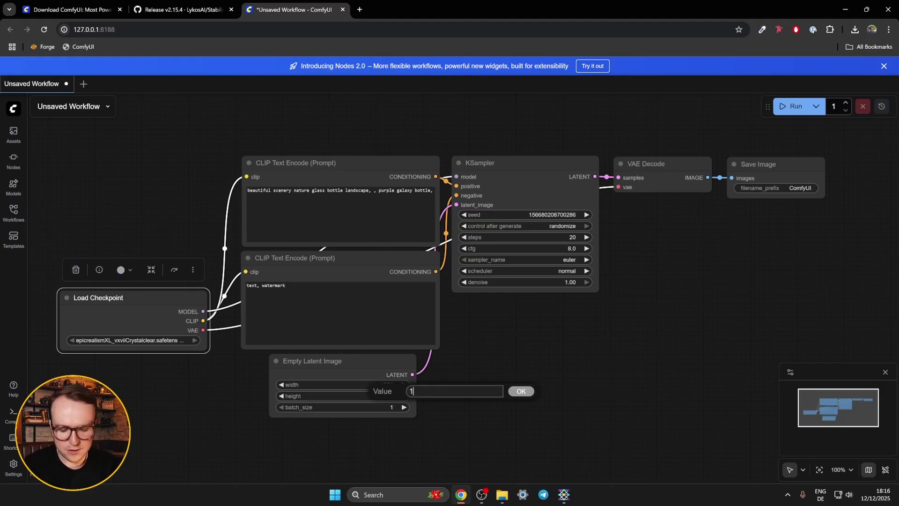
text(024)
key(Return)
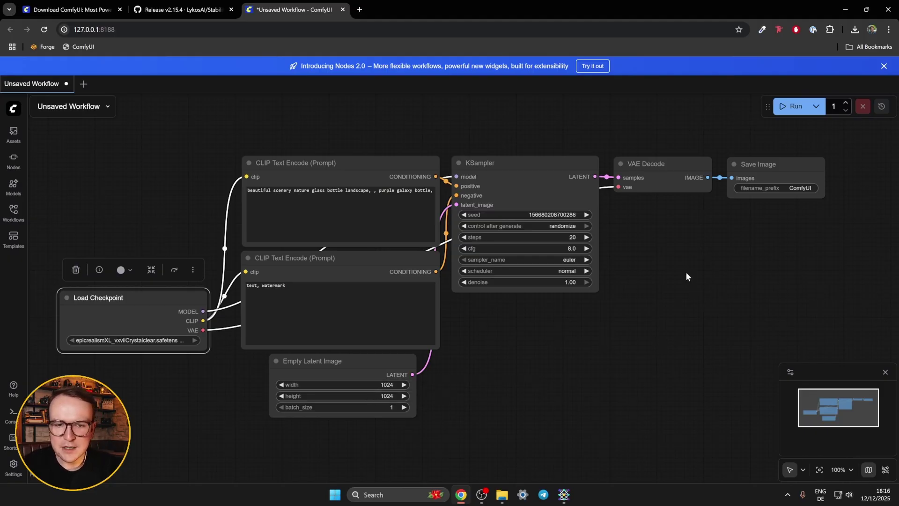
Run the workflow to generate the purple galaxy bottle image and enlarge the Save Image preview.
click(791, 107)
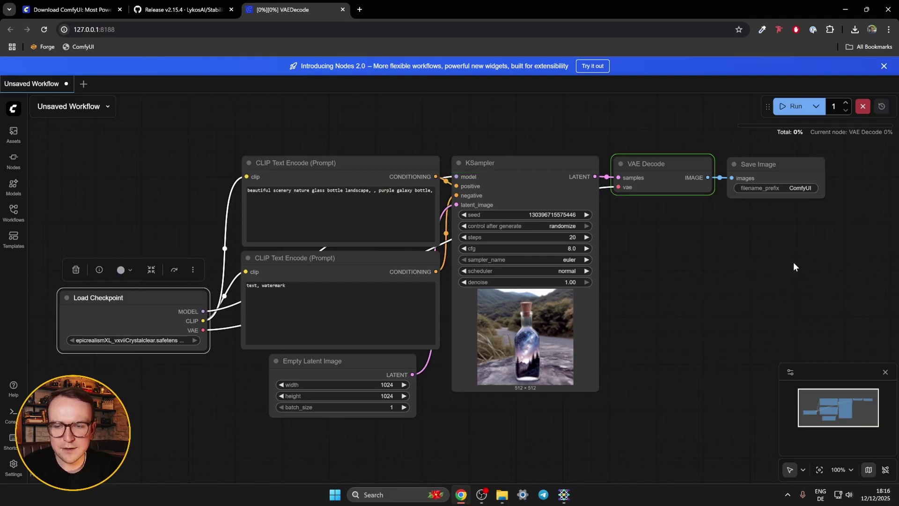
drag(811, 219, 555, 151)
drag(569, 226, 744, 402)
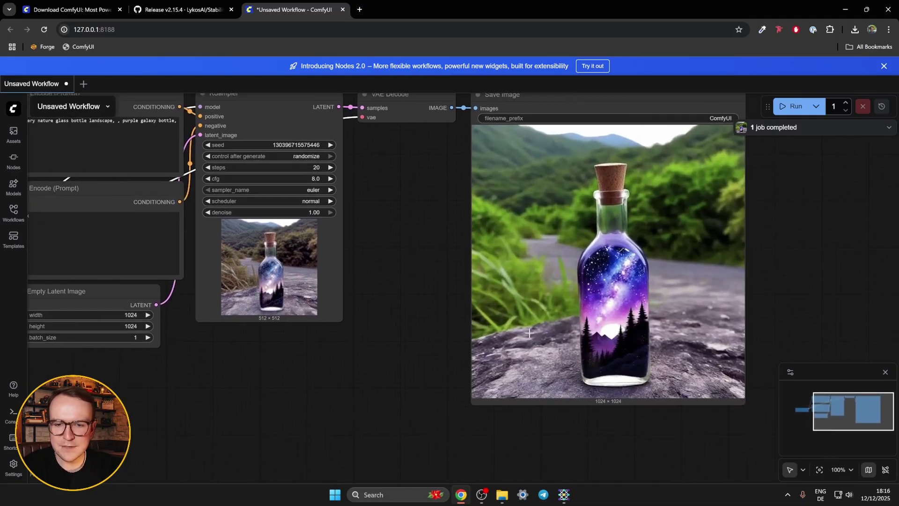
scroll(415, 269, down, 4)
drag(419, 269, 501, 286)
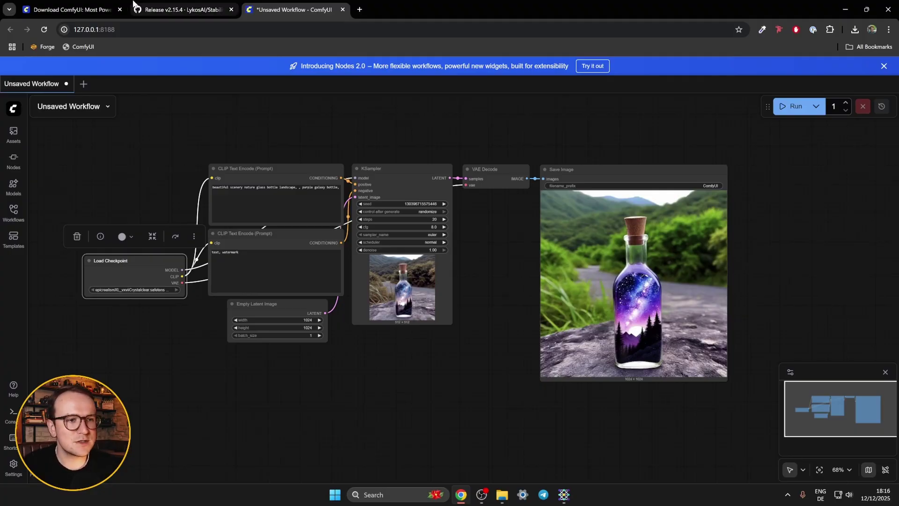
Open the ComfyUI Blog from comfy.org's Resources menu, then return to the Unsaved Workflow tab.
click(85, 9)
mouse_move(565, 76)
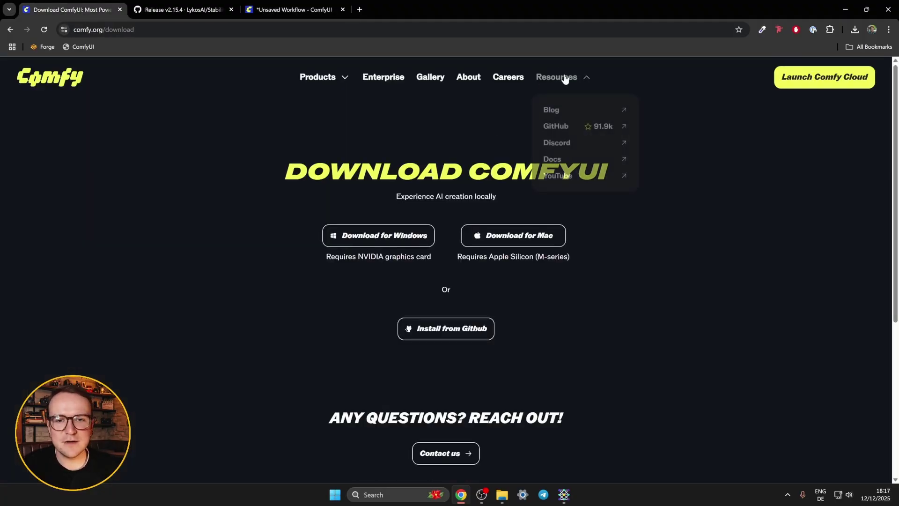
click(552, 111)
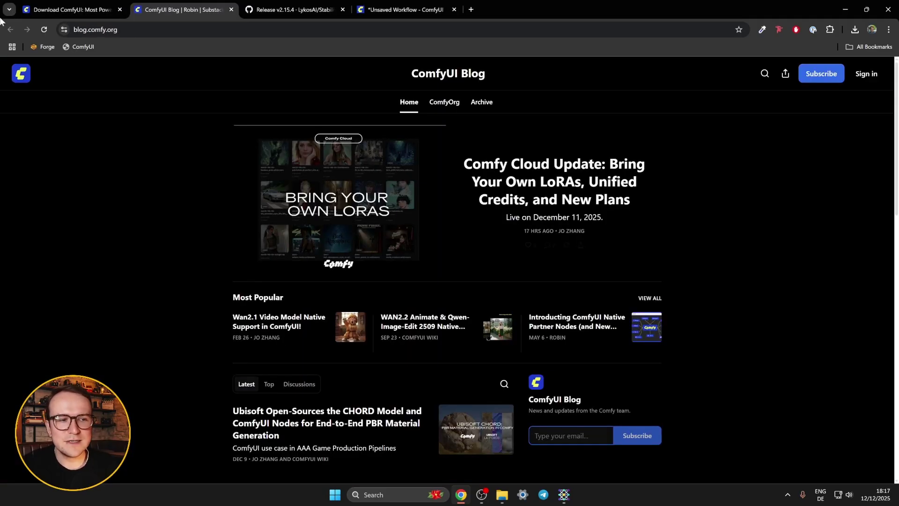
click(73, 10)
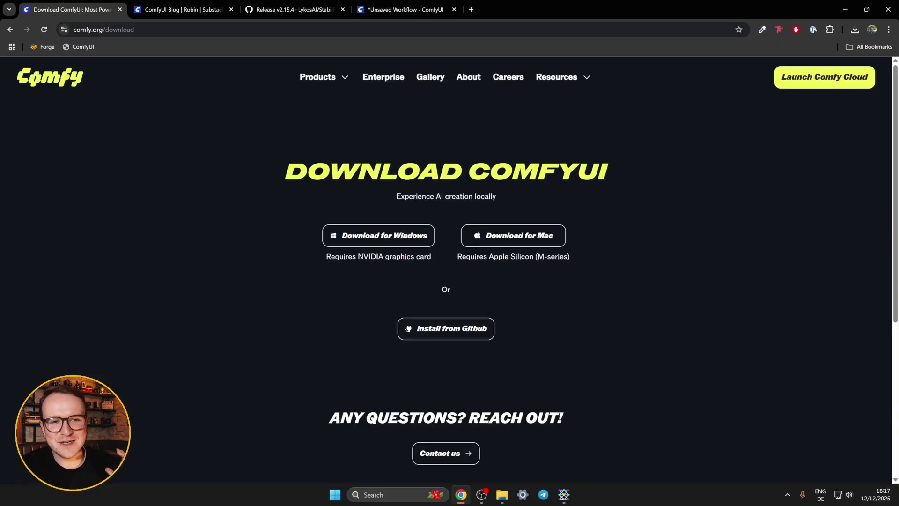
click(413, 11)
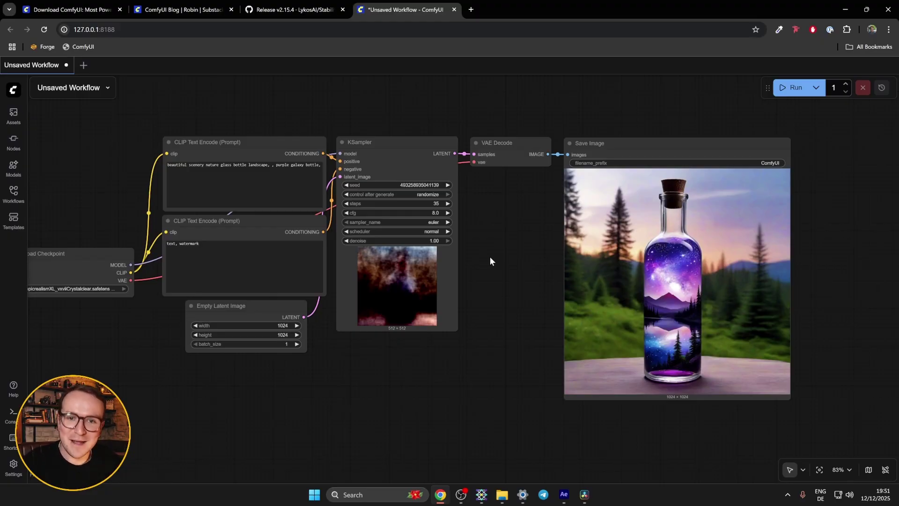
Bring up Stability Matrix's ComfyUI console, then switch to the Inference workspace.
click(481, 495)
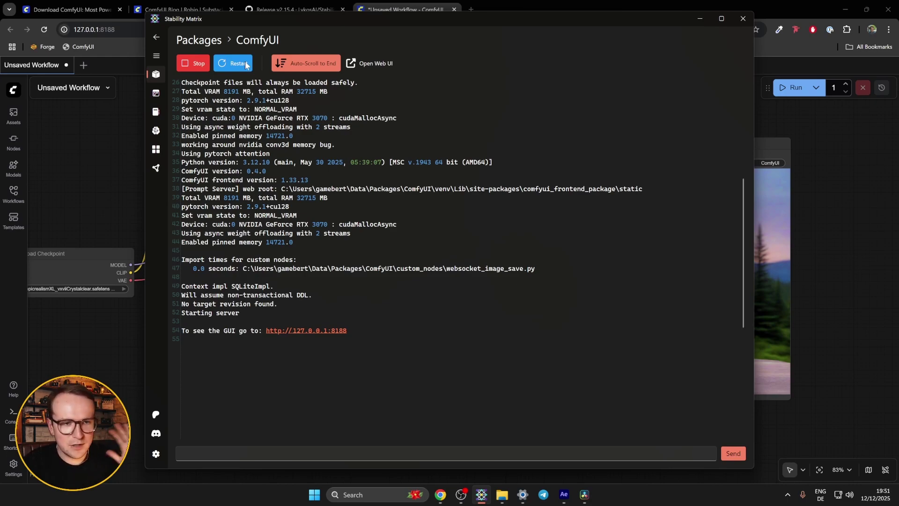
click(159, 92)
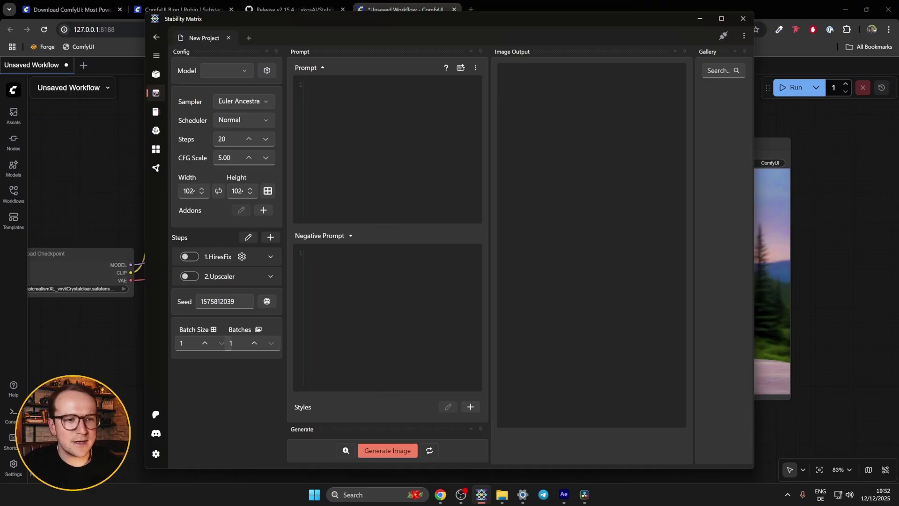
Check the installed epiCRealism XL checkpoint, scroll CivitAI's models, then view the generated outputs gallery.
click(156, 112)
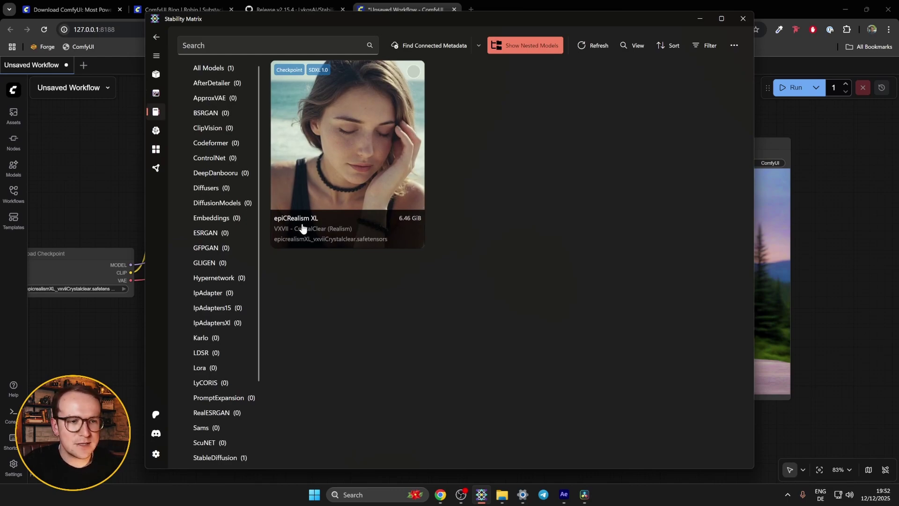
click(161, 129)
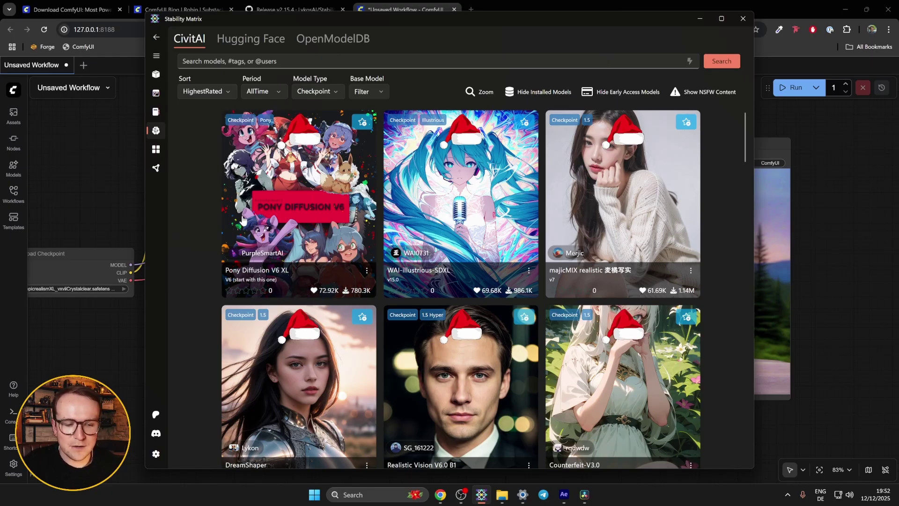
scroll(253, 220, down, 7)
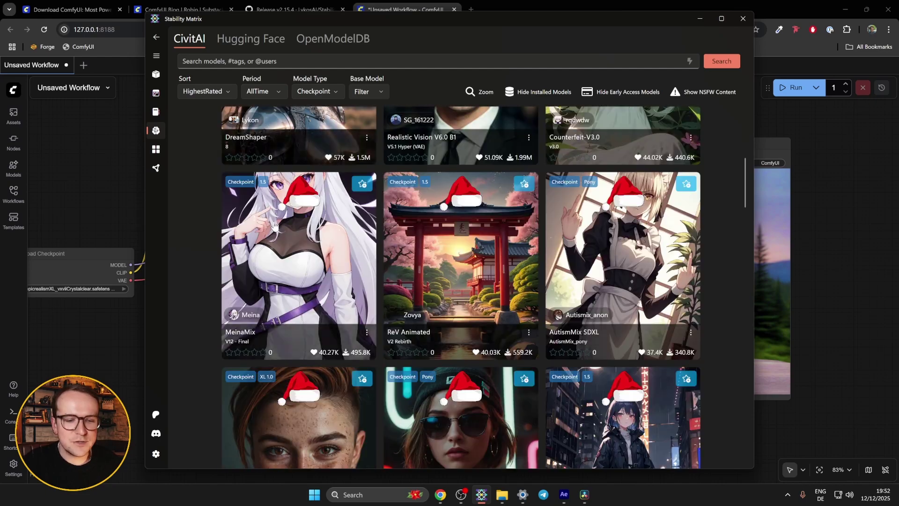
scroll(276, 223, down, 5)
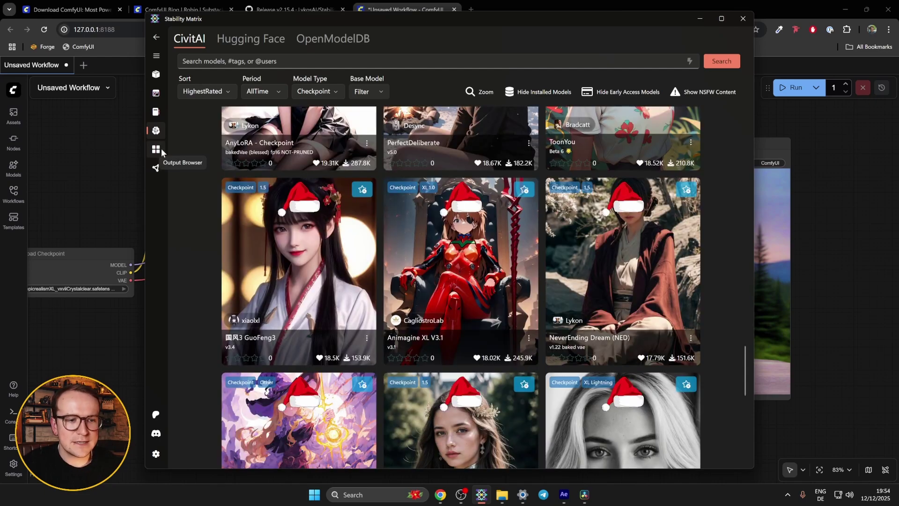
click(160, 148)
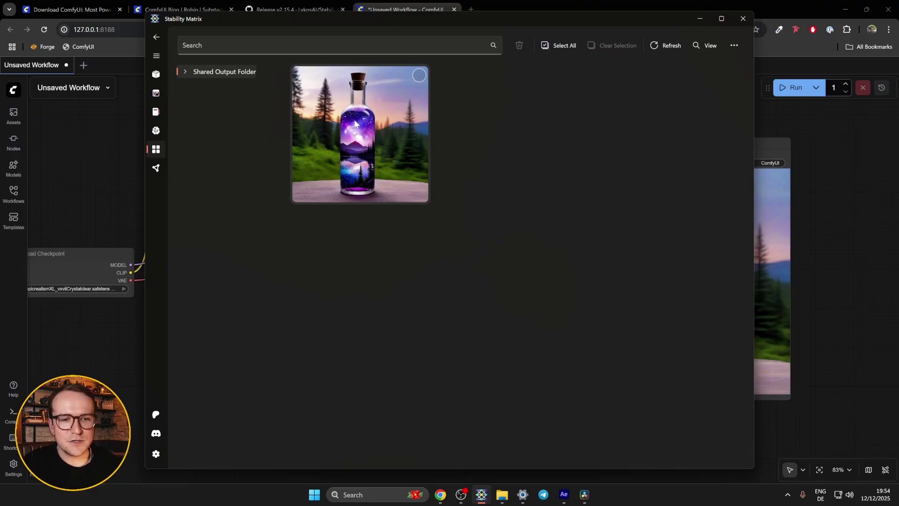
Select the galaxy bottle image in the Output Browser and scroll through OpenArt's shared workflows.
click(419, 75)
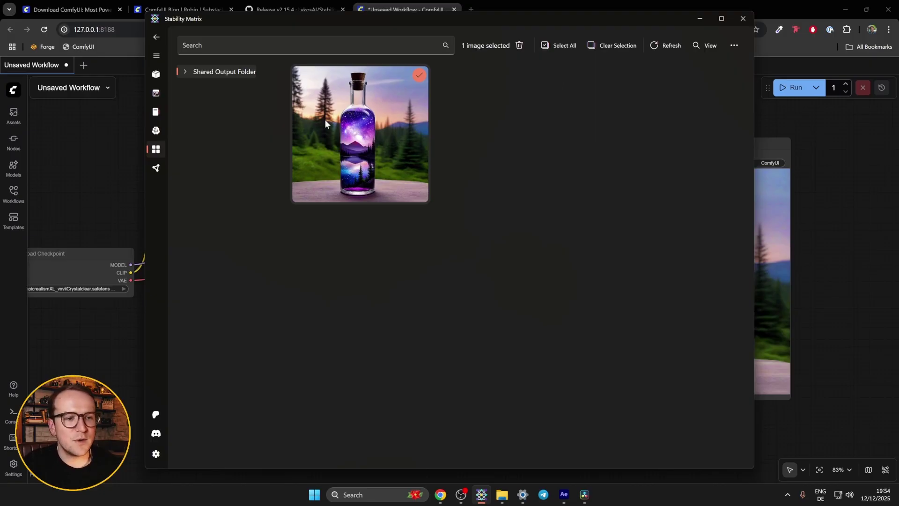
click(160, 170)
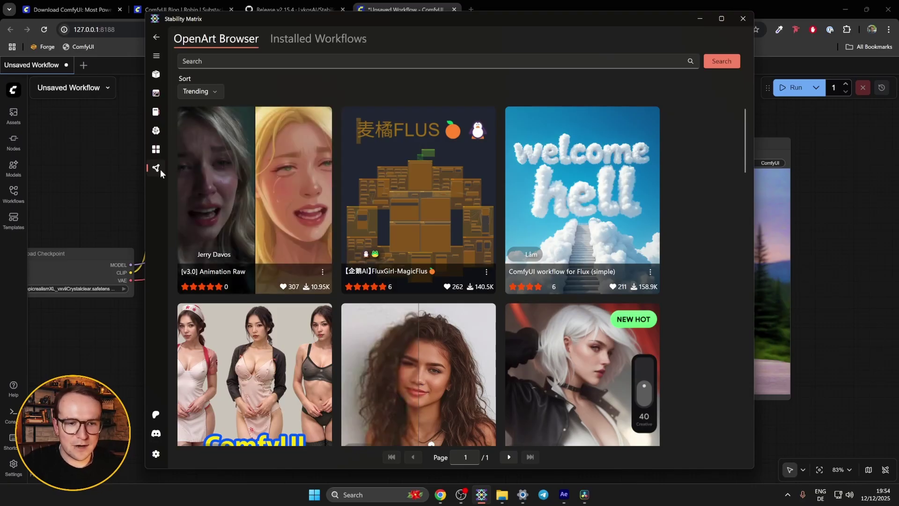
scroll(654, 251, down, 8)
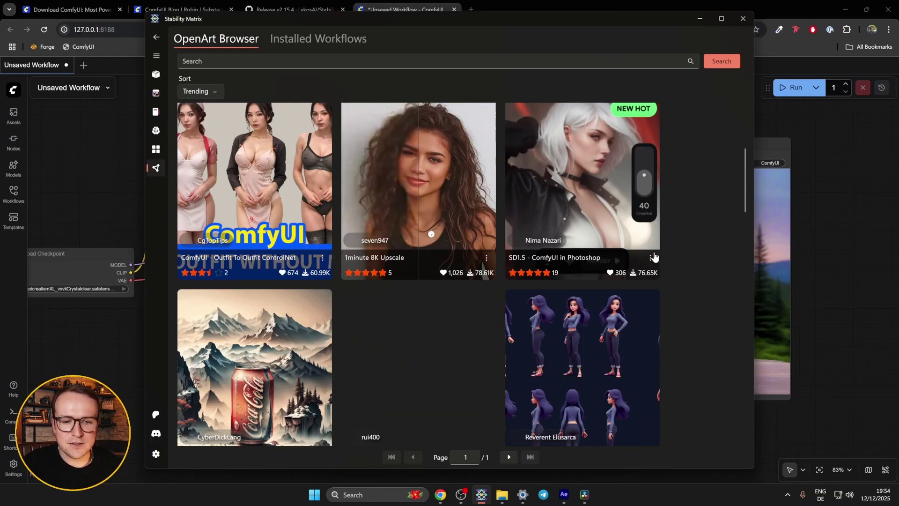
scroll(621, 265, down, 10)
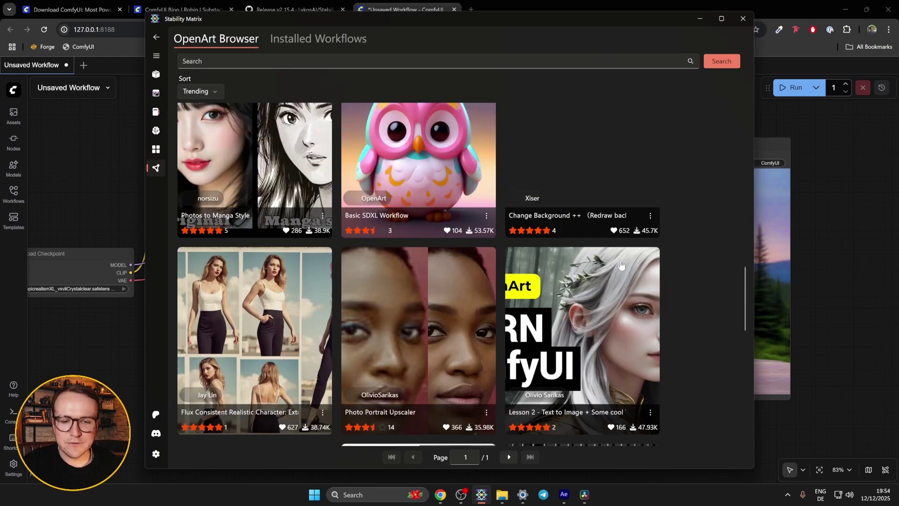
scroll(621, 265, down, 4)
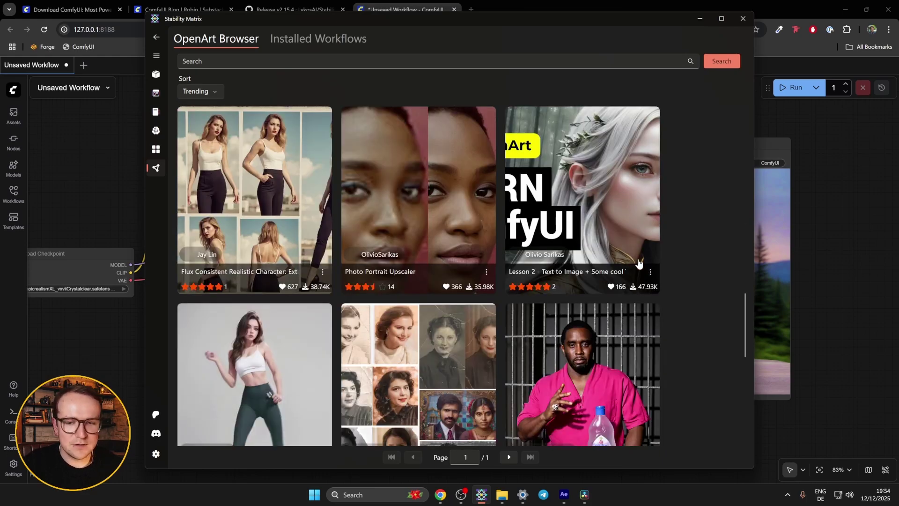
scroll(639, 263, down, 1)
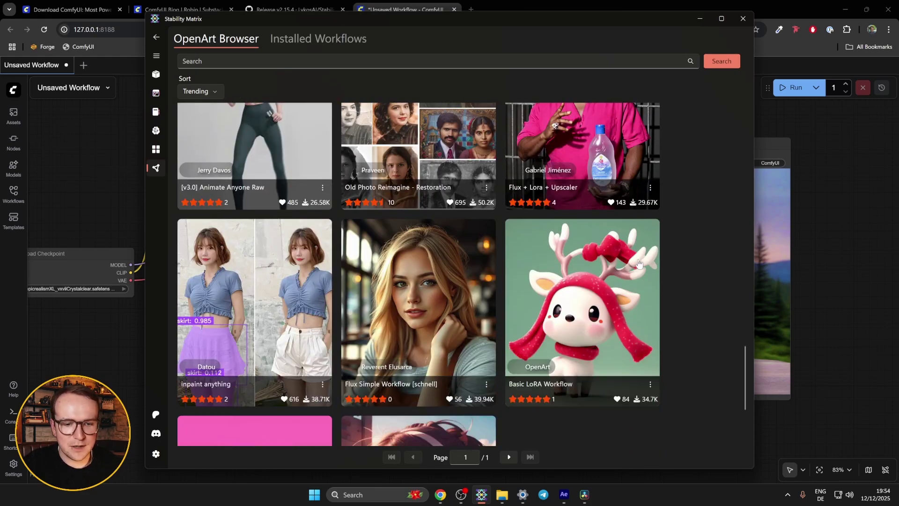
scroll(638, 263, down, 3)
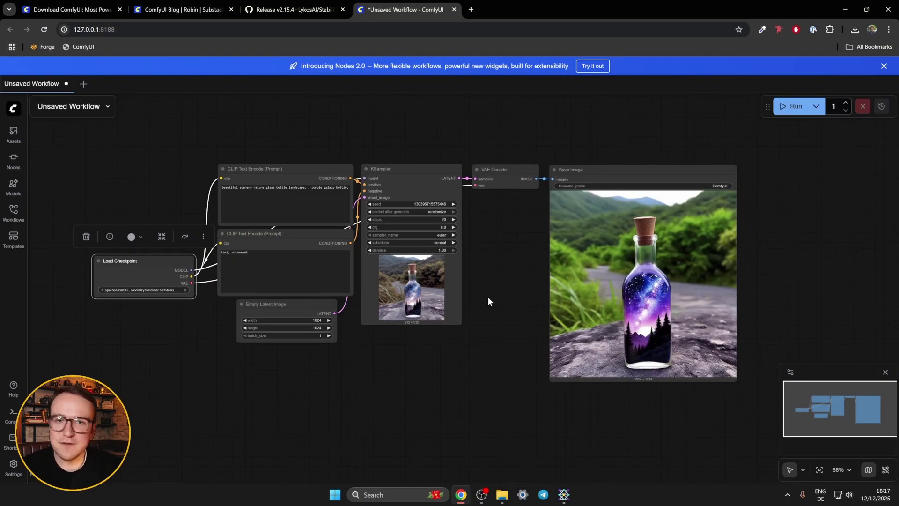
Show ComfyUI's package console, where the log reports the prompt executed in 20.84 seconds.
click(564, 493)
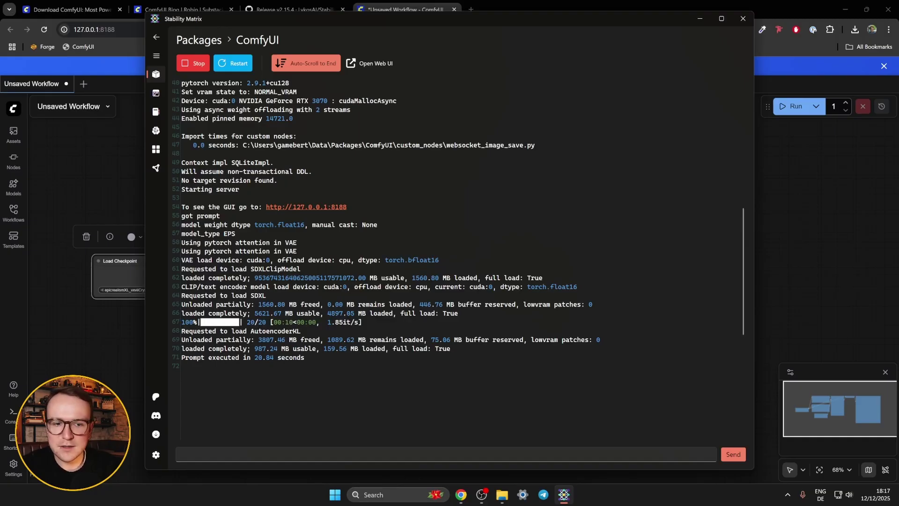